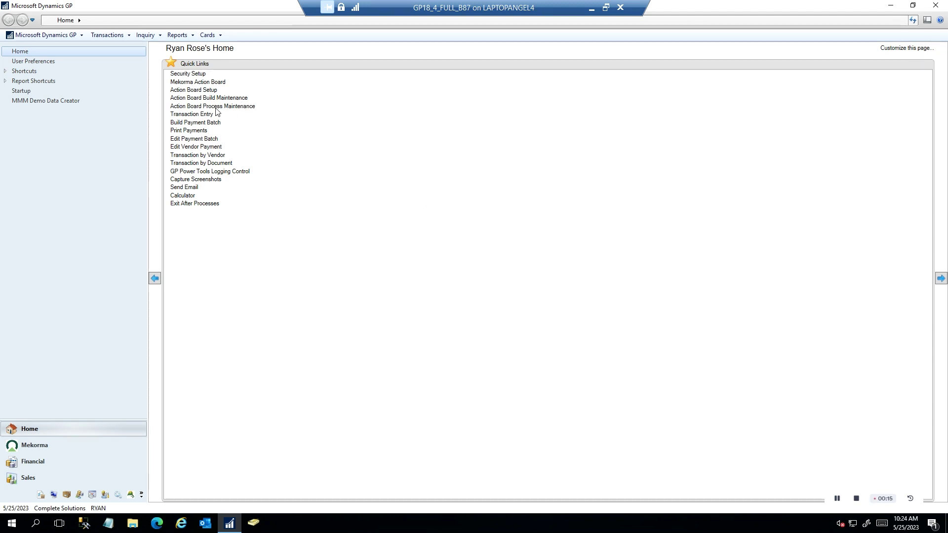
Build the payment batches for process EOW in the Mekorma Action Board and view the build results report on screen.
{"action": "left_click", "coordinate": [200, 82]}
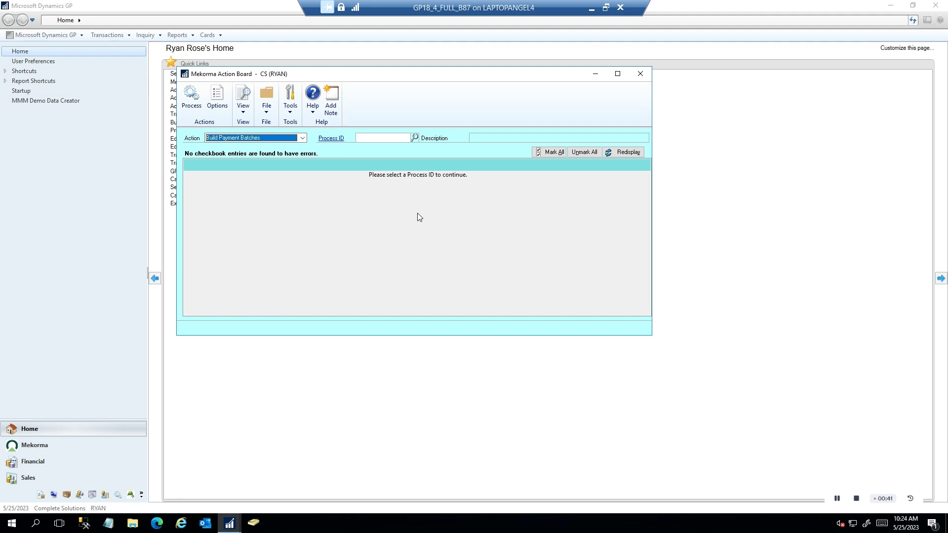
{"action": "left_click", "coordinate": [414, 138]}
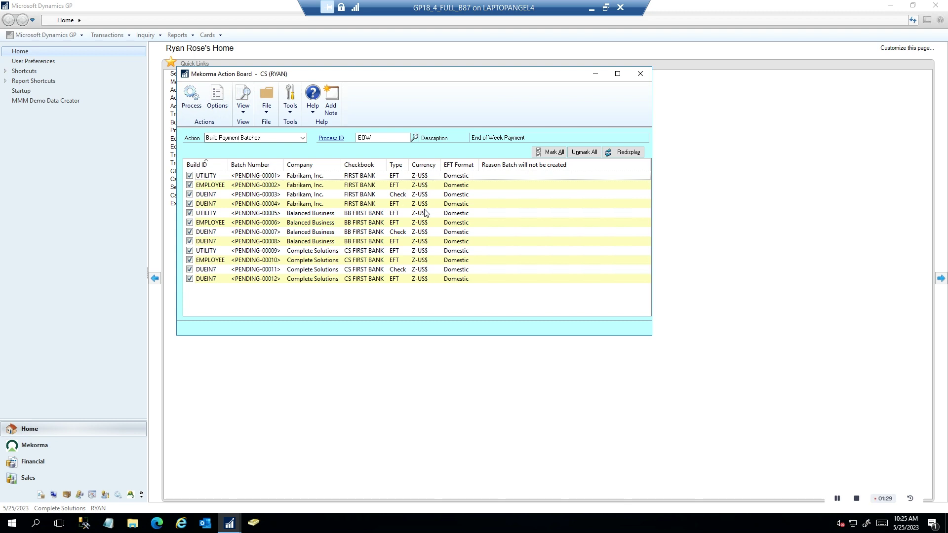
{"action": "left_click", "coordinate": [191, 104]}
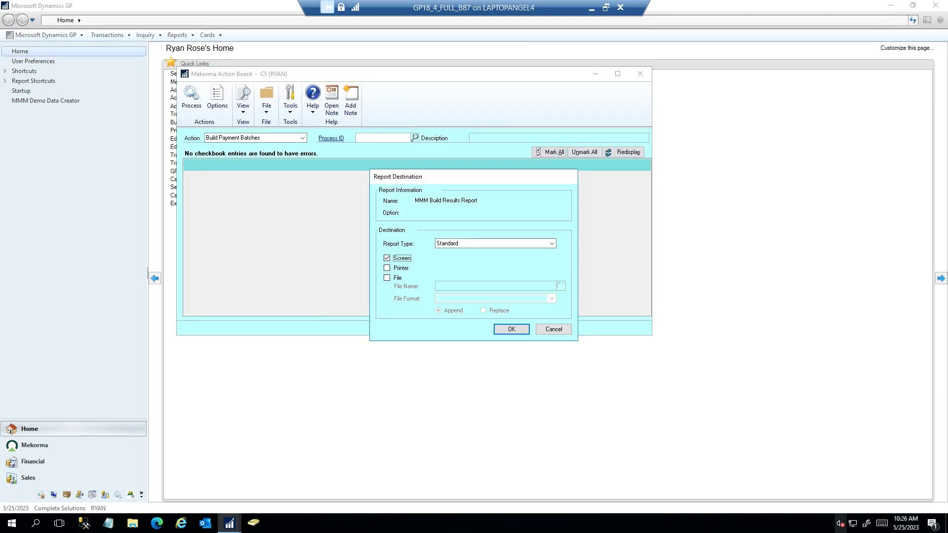
{"action": "left_click", "coordinate": [504, 329]}
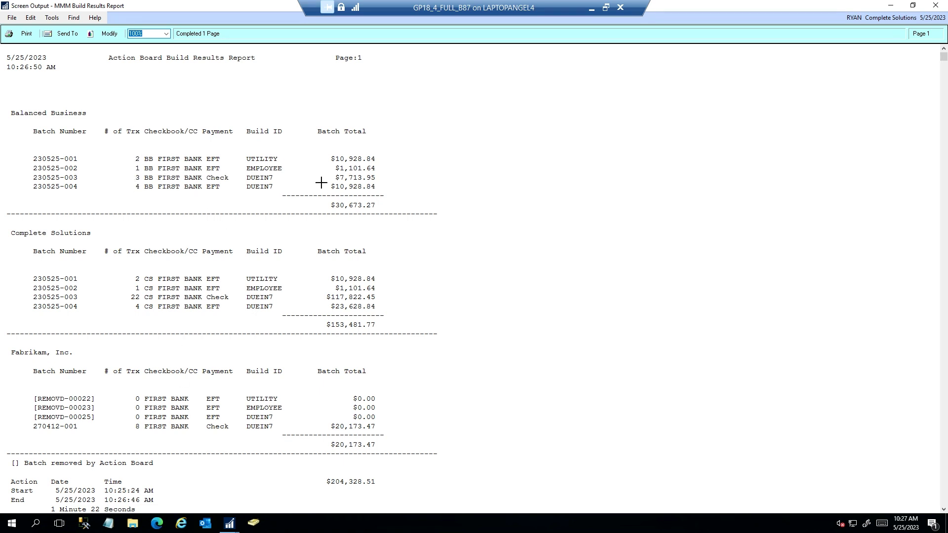
{"action": "left_click", "coordinate": [943, 5]}
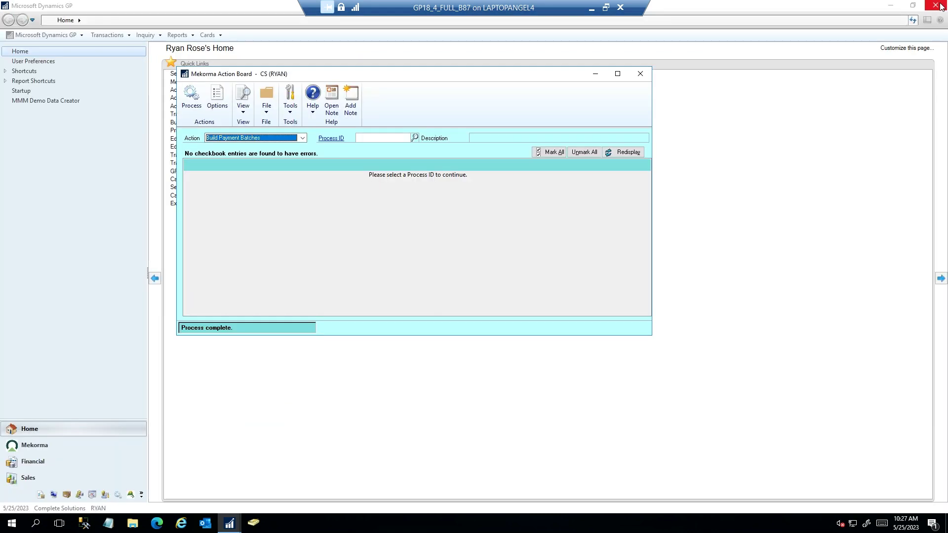
Request approval for the Complete Solutions batches 230525-001 through 230525-004 and view the approval report on screen.
{"action": "left_click", "coordinate": [302, 138]}
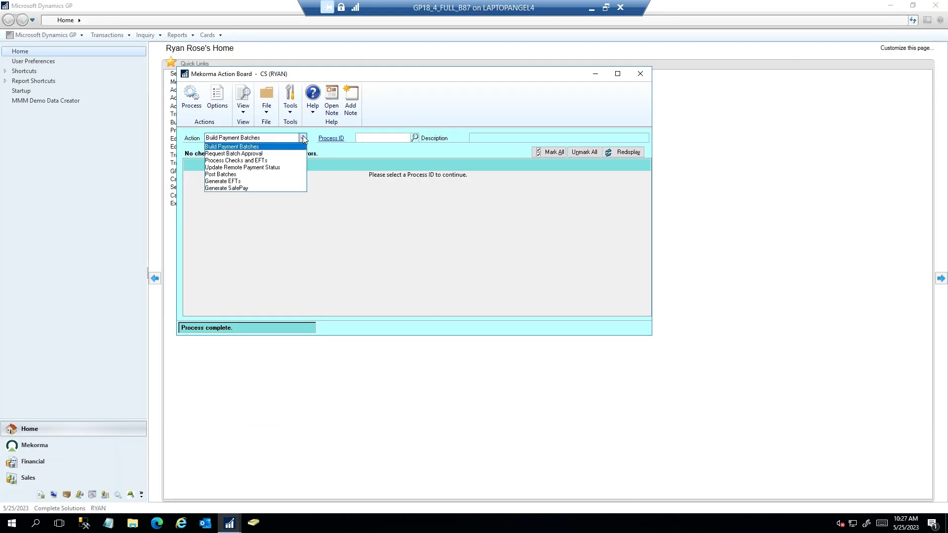
{"action": "left_click", "coordinate": [259, 154]}
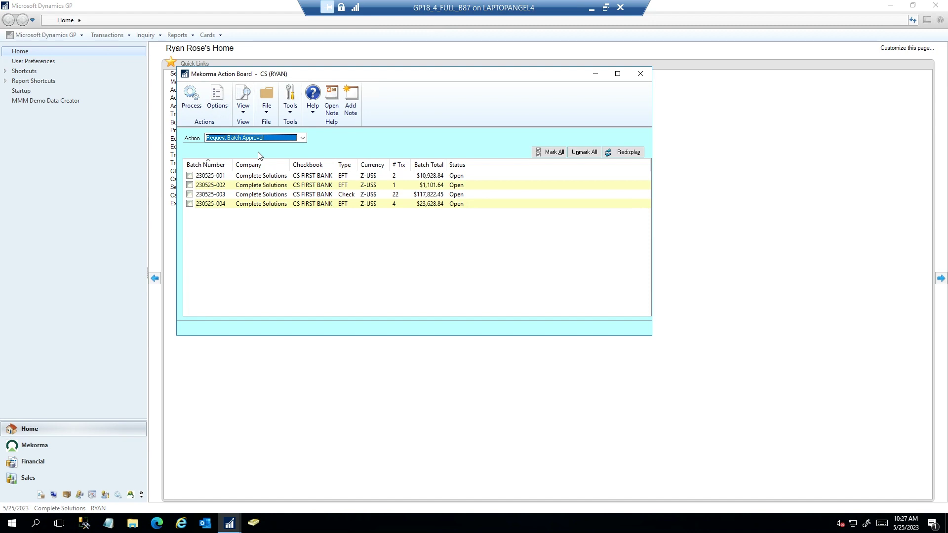
{"action": "left_click", "coordinate": [190, 175]}
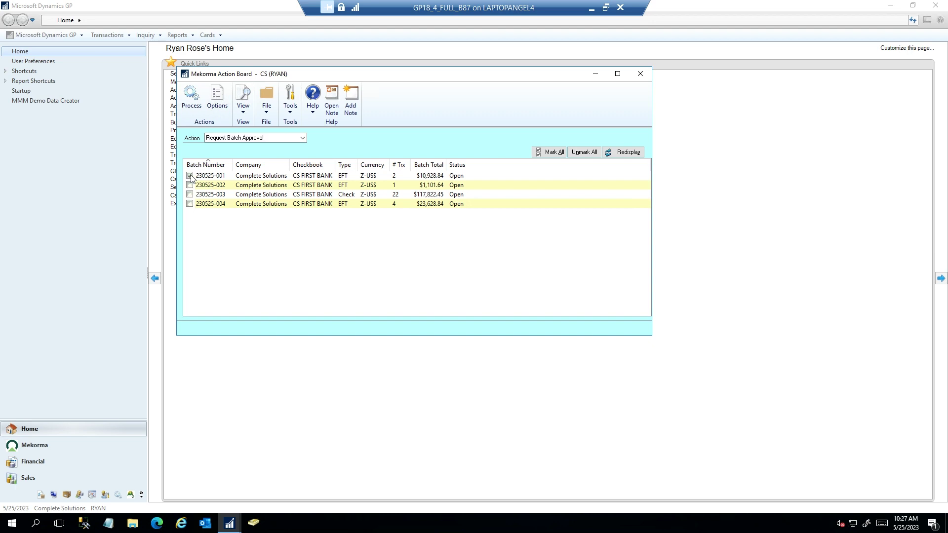
{"action": "left_click", "coordinate": [190, 185]}
{"action": "left_click", "coordinate": [190, 194]}
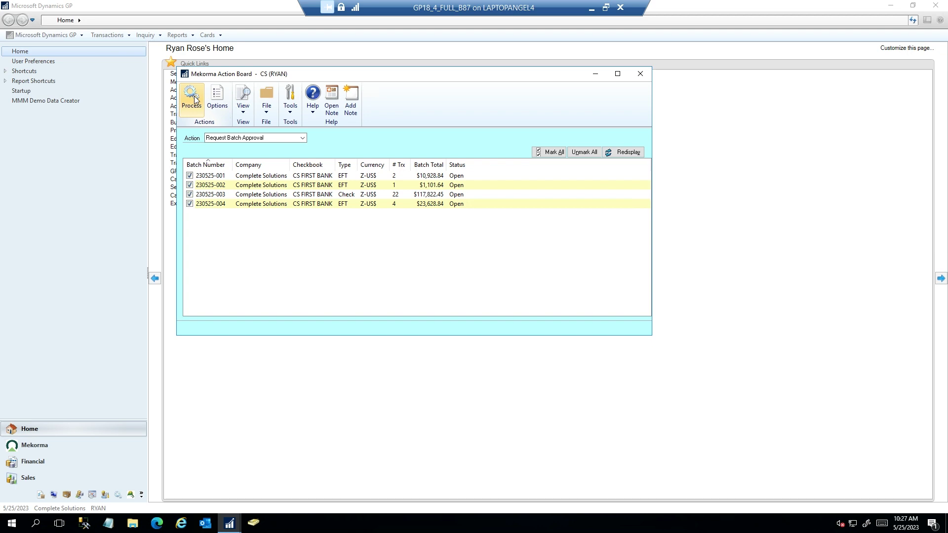
{"action": "left_click", "coordinate": [192, 98]}
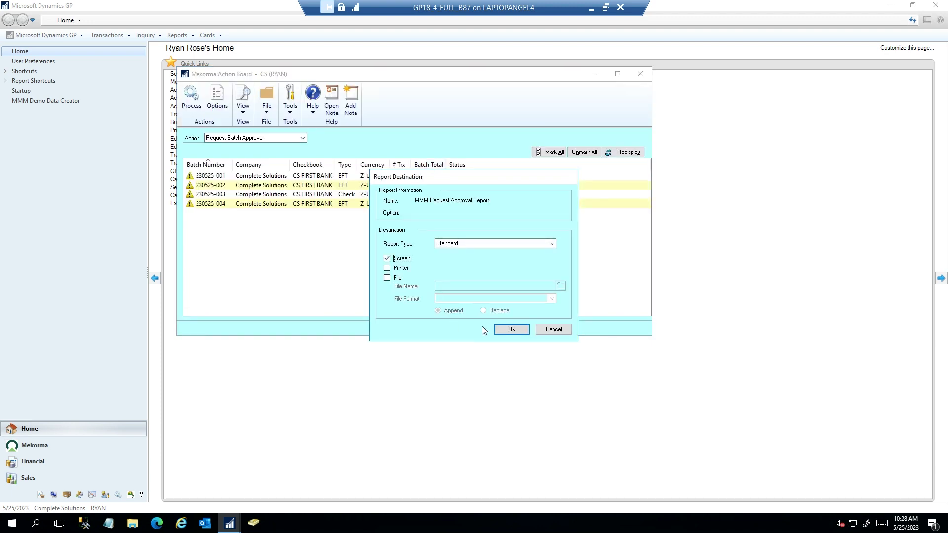
{"action": "left_click", "coordinate": [511, 329]}
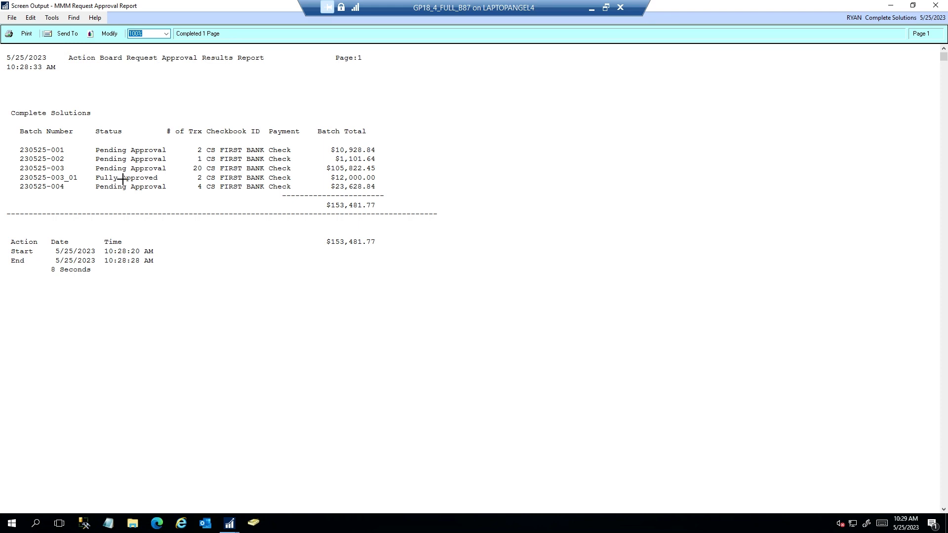
{"action": "left_click", "coordinate": [931, 9]}
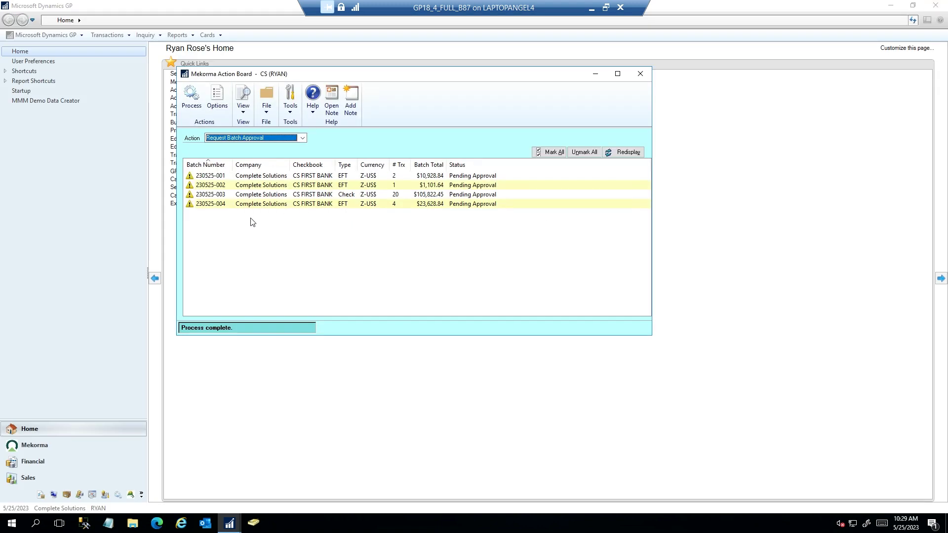
Check the status details of batch 230525-001 and set the Action Board action to Process Checks and EFTs.
{"action": "left_click", "coordinate": [190, 178]}
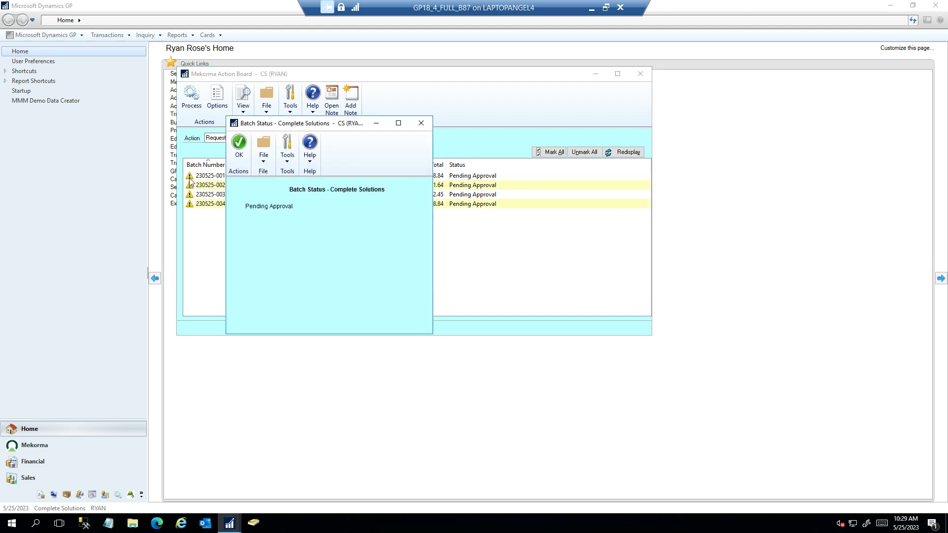
{"action": "left_click", "coordinate": [421, 124]}
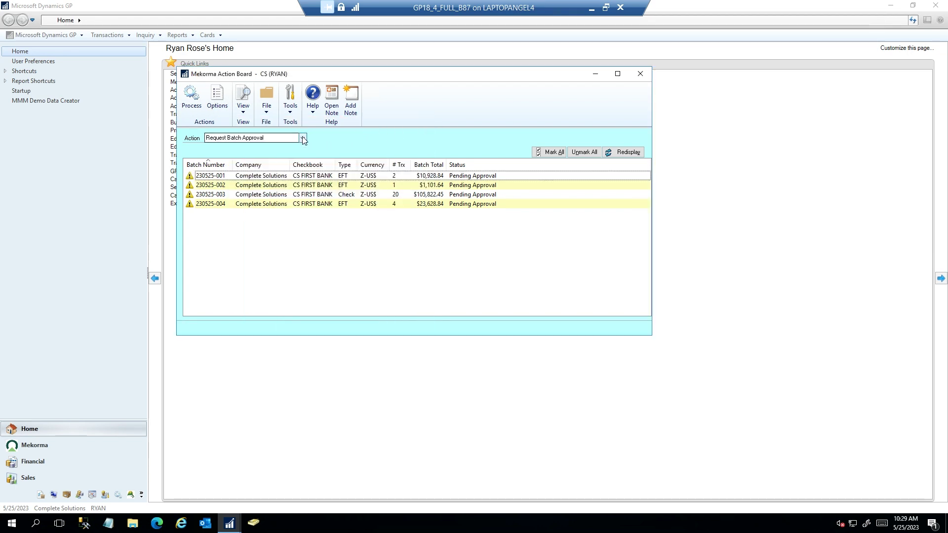
{"action": "left_click", "coordinate": [303, 139]}
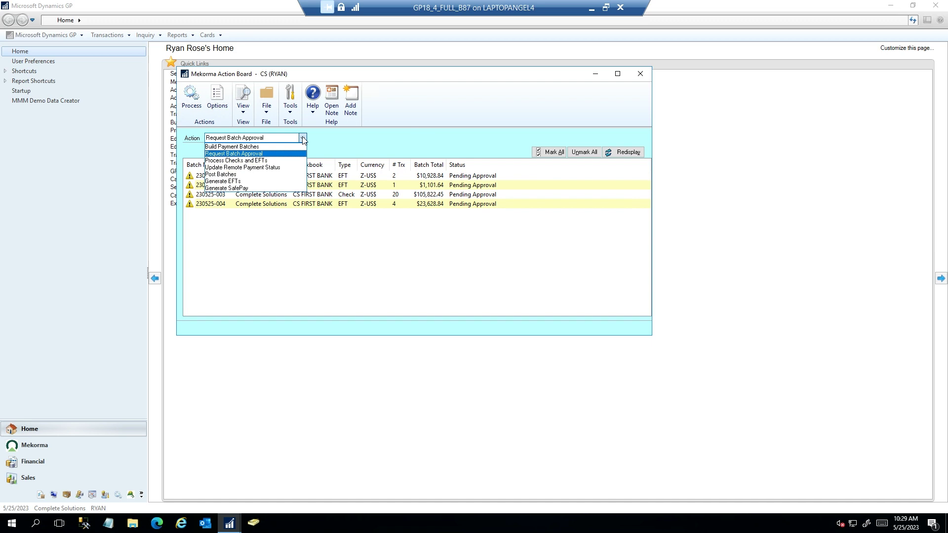
{"action": "left_click", "coordinate": [273, 161]}
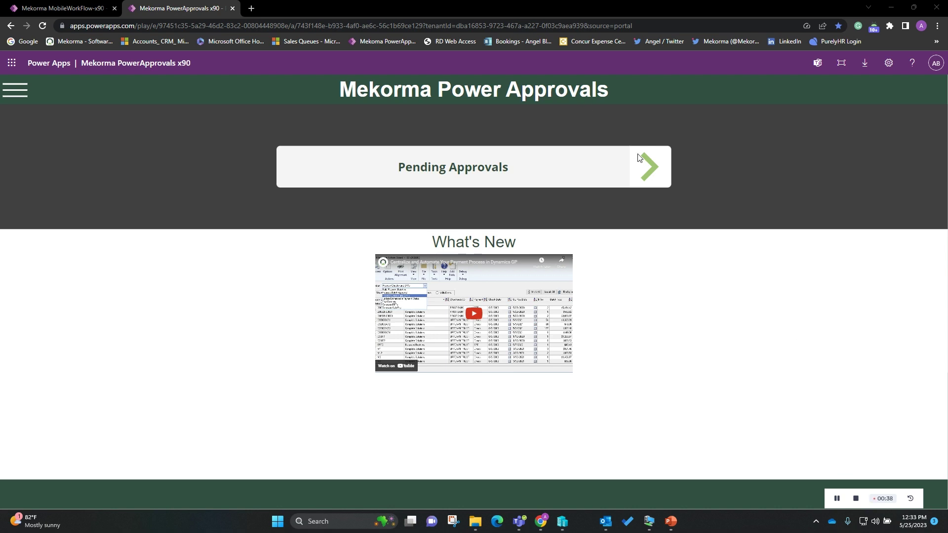
Switch to Mekorma PowerApprovals and look through the pending approvals for Complete Solutions.
{"action": "left_click", "coordinate": [656, 177]}
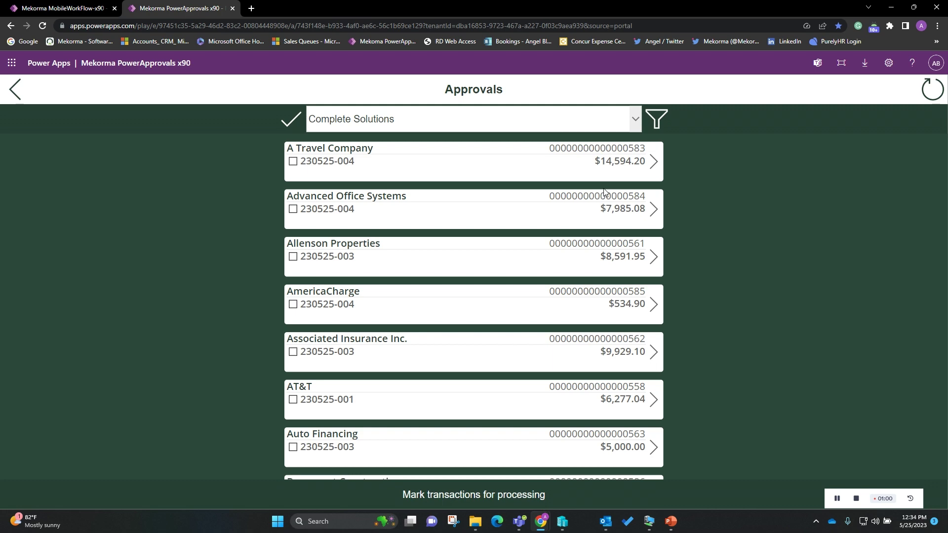
{"action": "scroll", "coordinate": [596, 227], "scroll_direction": "down", "scroll_amount": 4}
{"action": "scroll", "coordinate": [596, 228], "scroll_direction": "down", "scroll_amount": 10}
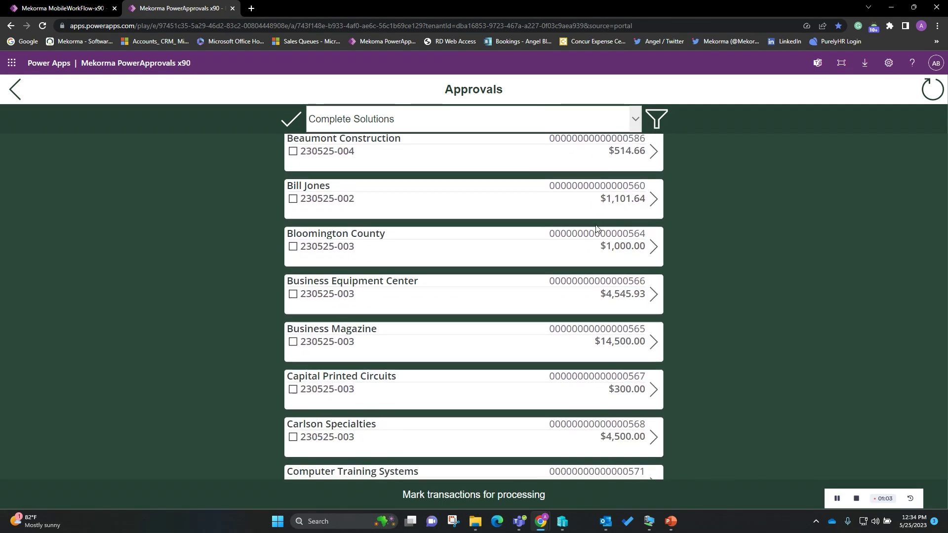
{"action": "scroll", "coordinate": [597, 228], "scroll_direction": "down", "scroll_amount": 5}
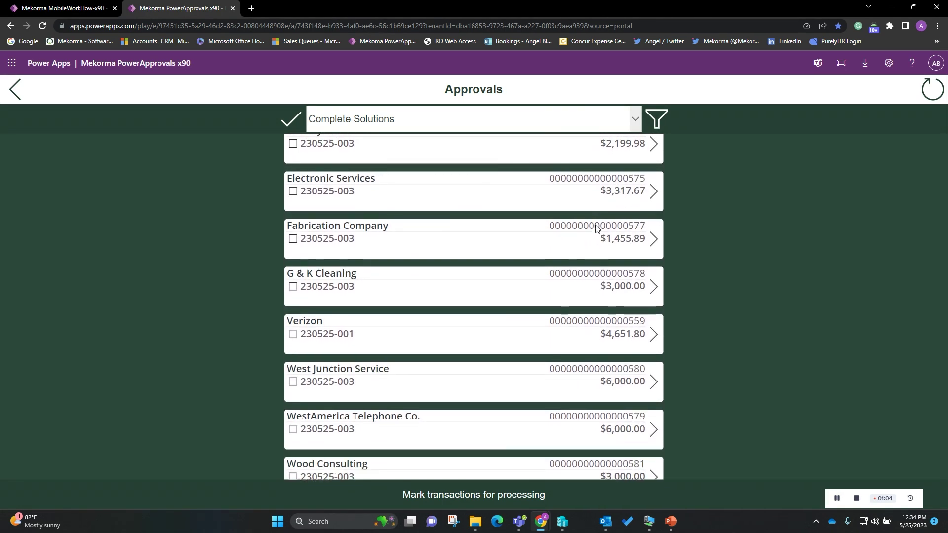
{"action": "scroll", "coordinate": [596, 228], "scroll_direction": "up", "scroll_amount": 4}
{"action": "scroll", "coordinate": [597, 229], "scroll_direction": "up", "scroll_amount": 15}
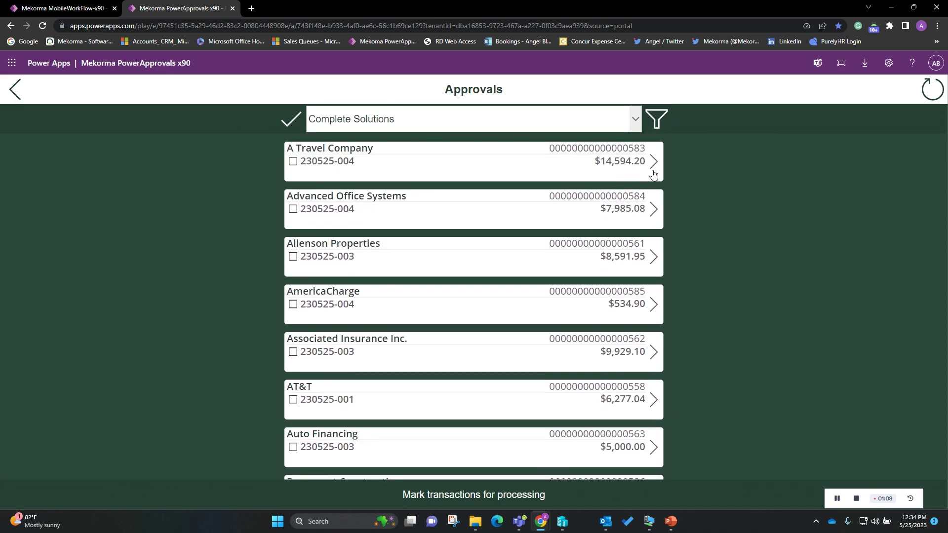
Open the first voucher of the A Travel Company payment and review its attached invoice.pdf.
{"action": "left_click", "coordinate": [654, 164]}
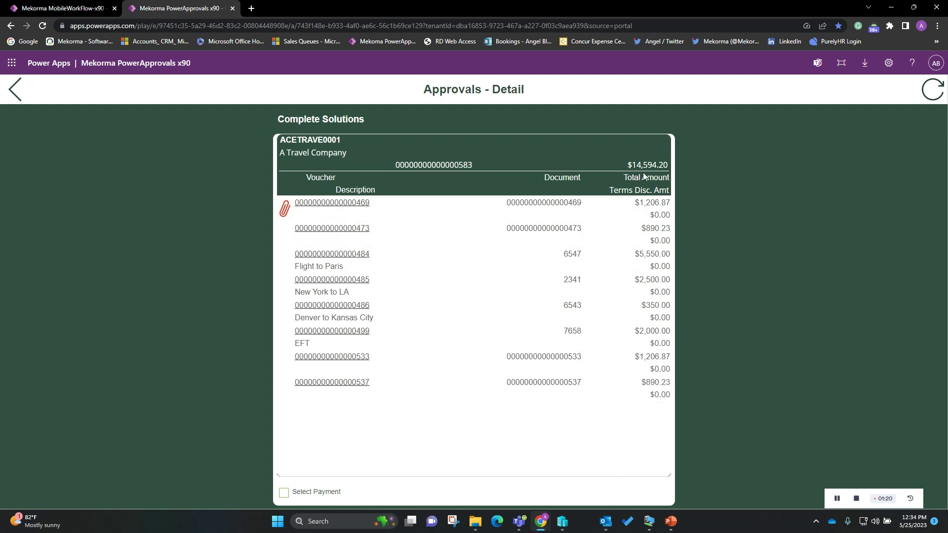
{"action": "left_click", "coordinate": [345, 203]}
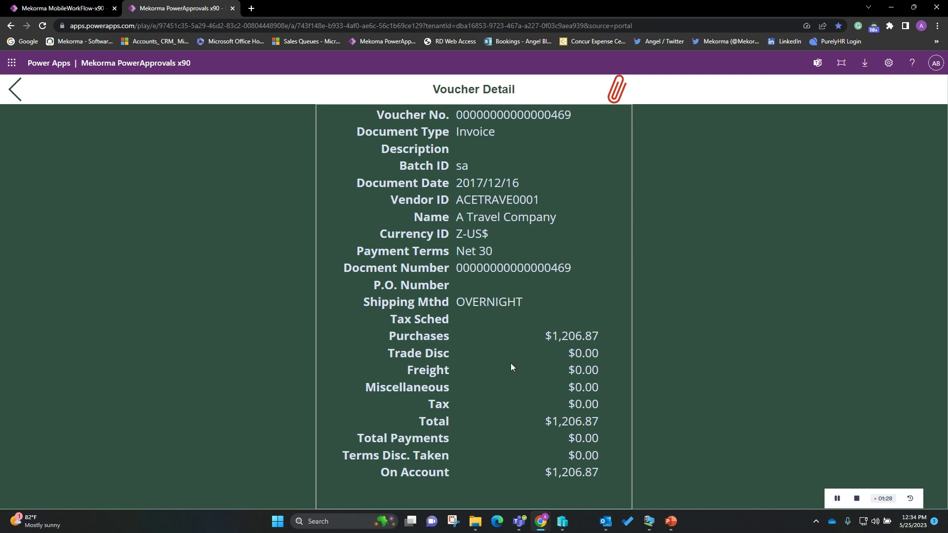
{"action": "left_click", "coordinate": [617, 96]}
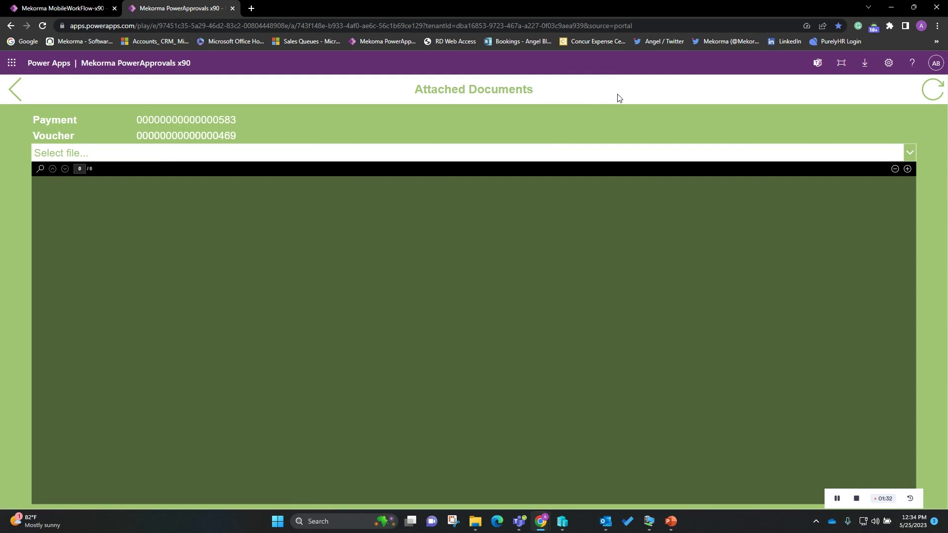
{"action": "left_click", "coordinate": [541, 153]}
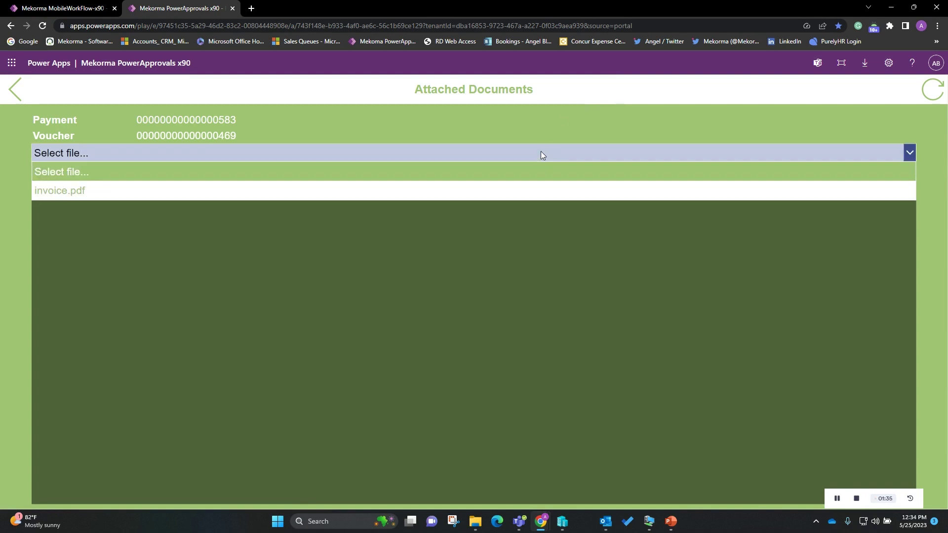
{"action": "left_click", "coordinate": [63, 191]}
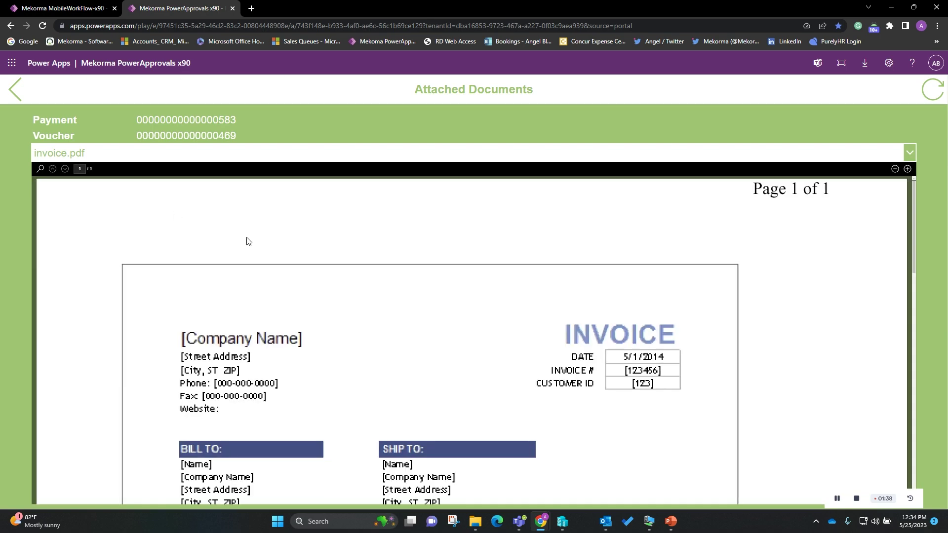
{"action": "scroll", "coordinate": [328, 296], "scroll_direction": "down", "scroll_amount": 10}
{"action": "scroll", "coordinate": [328, 294], "scroll_direction": "down", "scroll_amount": 3}
{"action": "scroll", "coordinate": [328, 294], "scroll_direction": "up", "scroll_amount": 15}
Go back from the attached document to the list of pending approvals.
{"action": "left_click", "coordinate": [16, 94]}
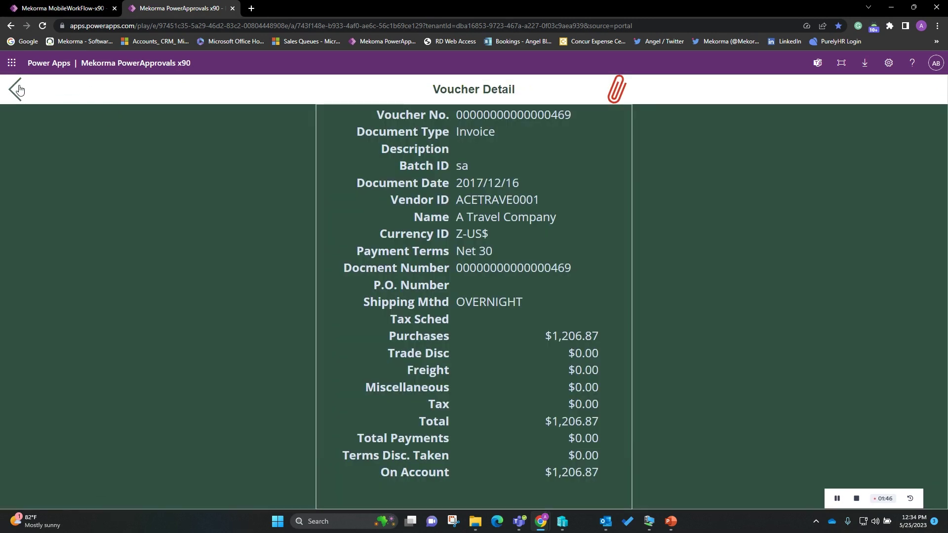
{"action": "left_click", "coordinate": [19, 89]}
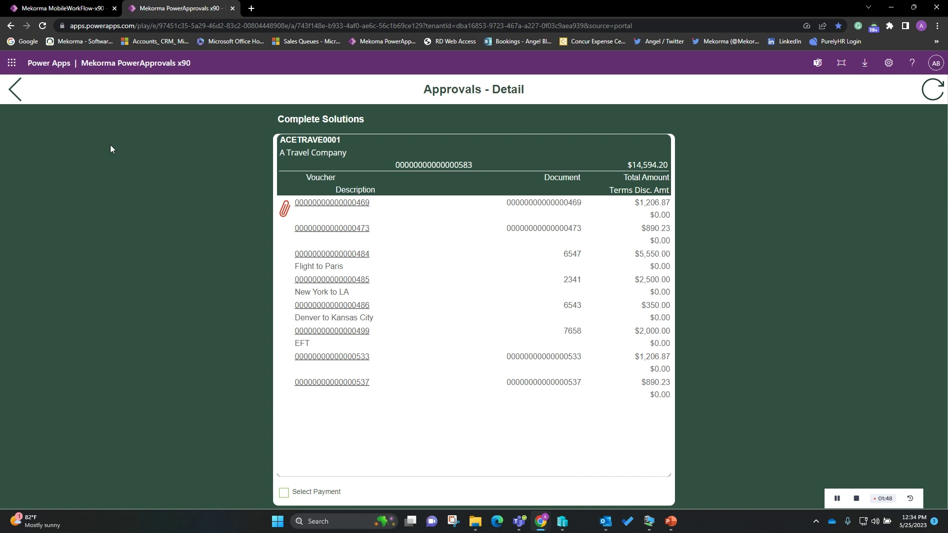
{"action": "left_click", "coordinate": [19, 94]}
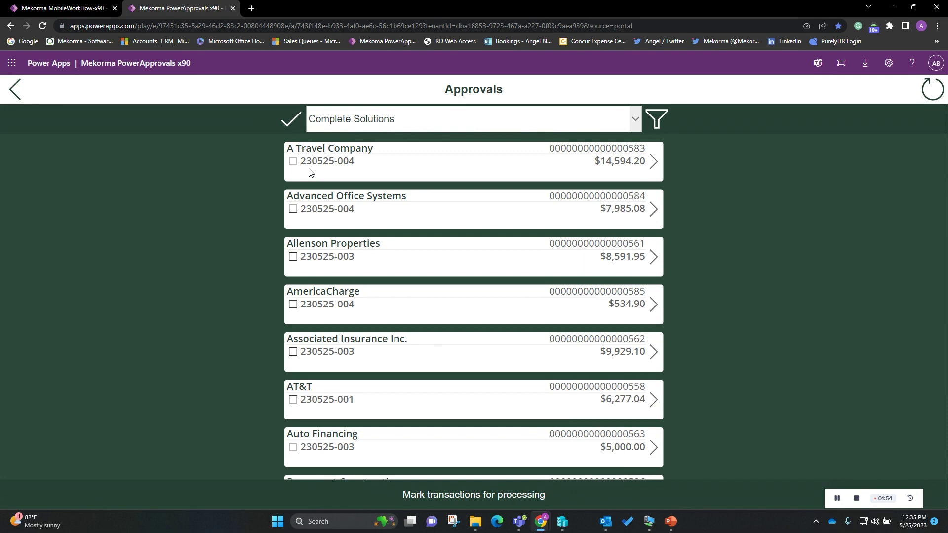
Mark all pending Complete Solutions payments and unmark them all again.
{"action": "left_click", "coordinate": [294, 162]}
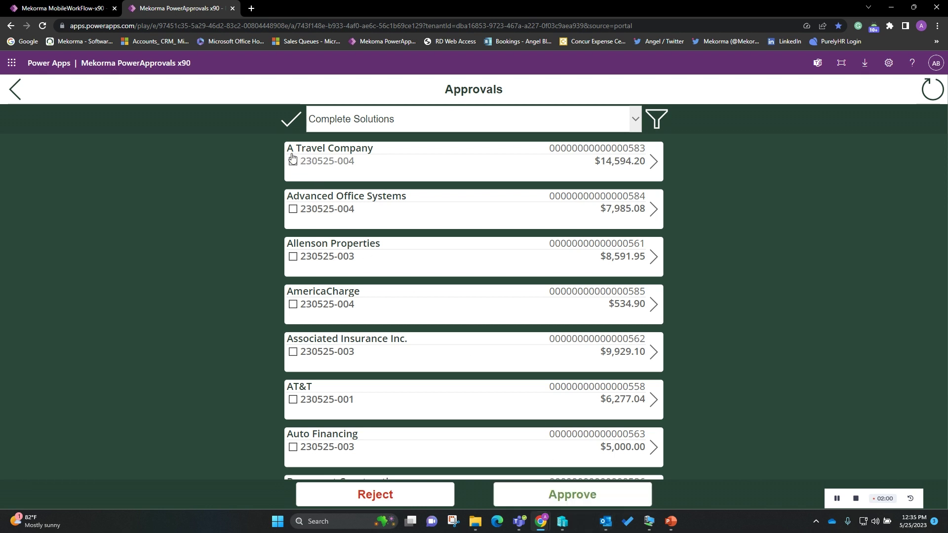
{"action": "left_click", "coordinate": [290, 127]}
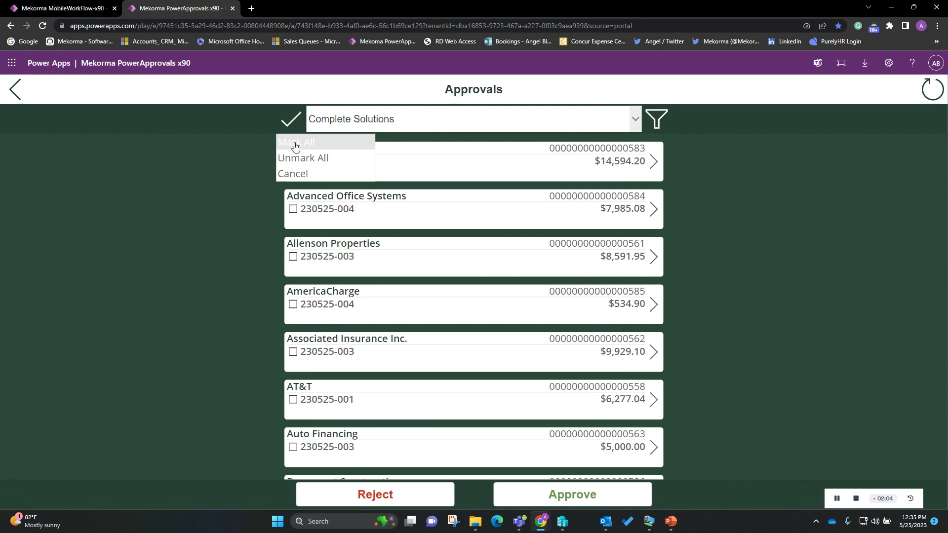
{"action": "left_click", "coordinate": [294, 144]}
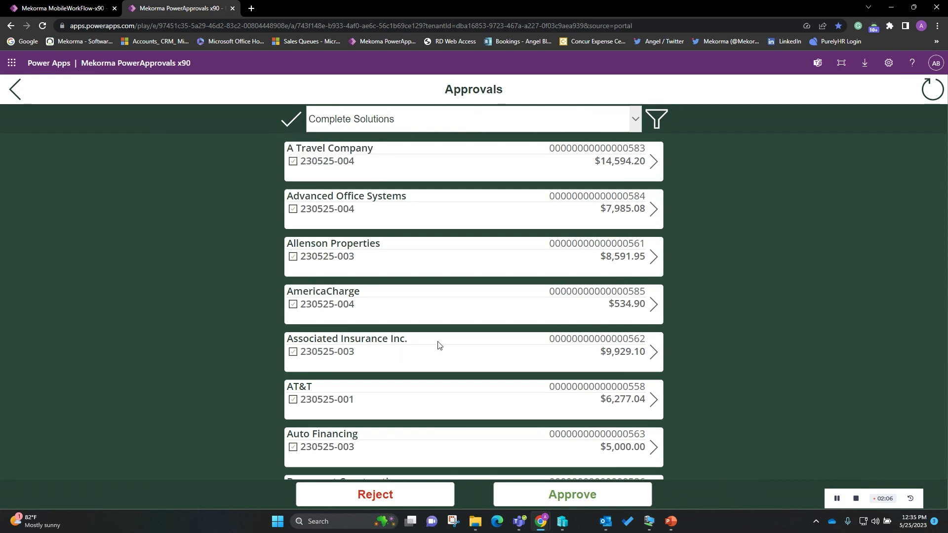
{"action": "left_click", "coordinate": [291, 122]}
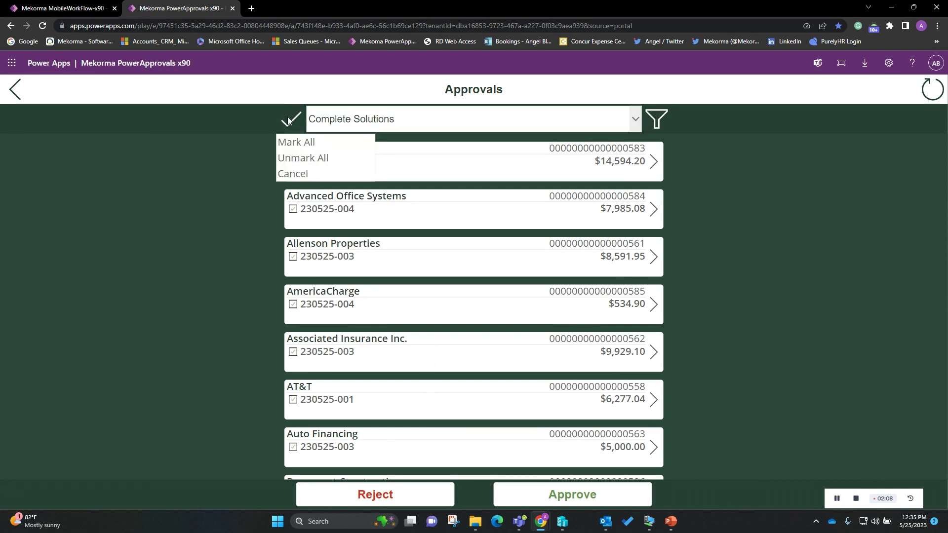
{"action": "left_click", "coordinate": [302, 158]}
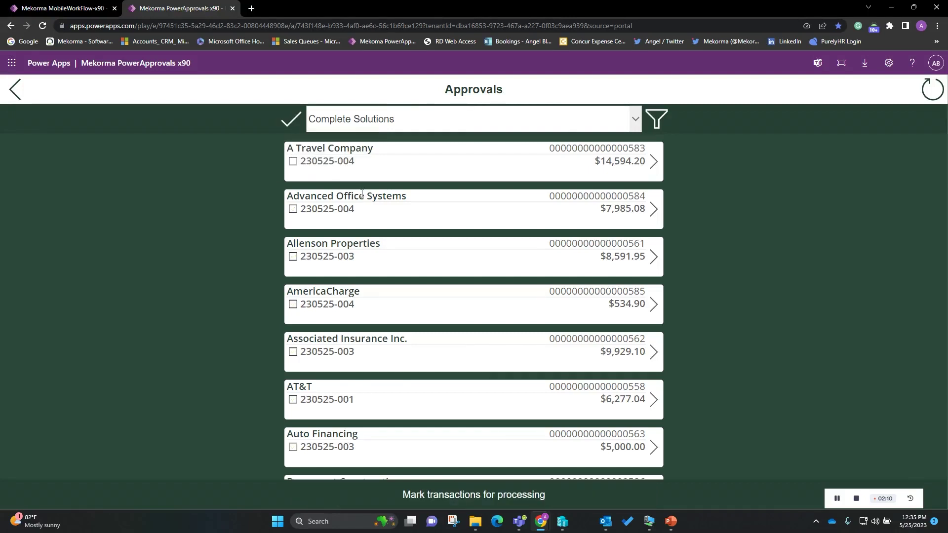
Mark the A Travel Company payment, open the rejection reason entry for it, and cancel without rejecting.
{"action": "left_click", "coordinate": [292, 162]}
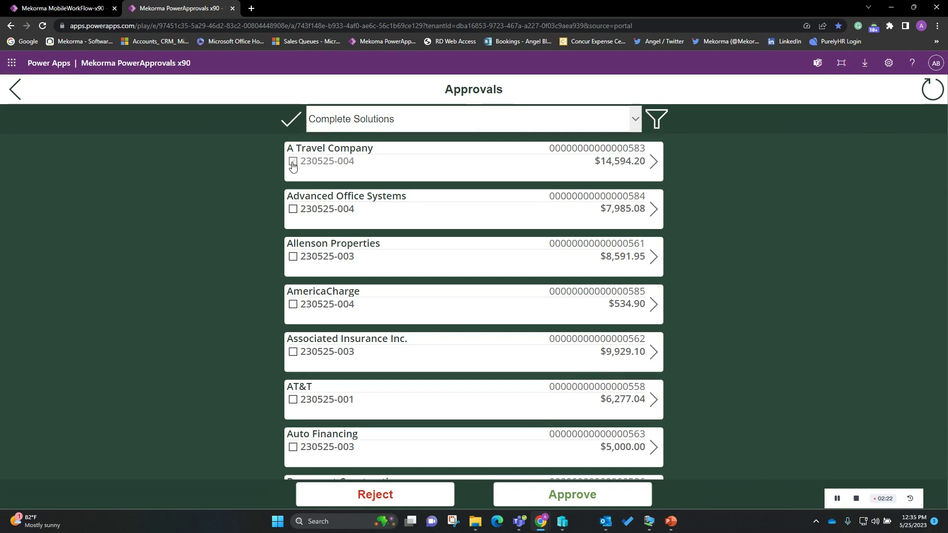
{"action": "left_click", "coordinate": [293, 162]}
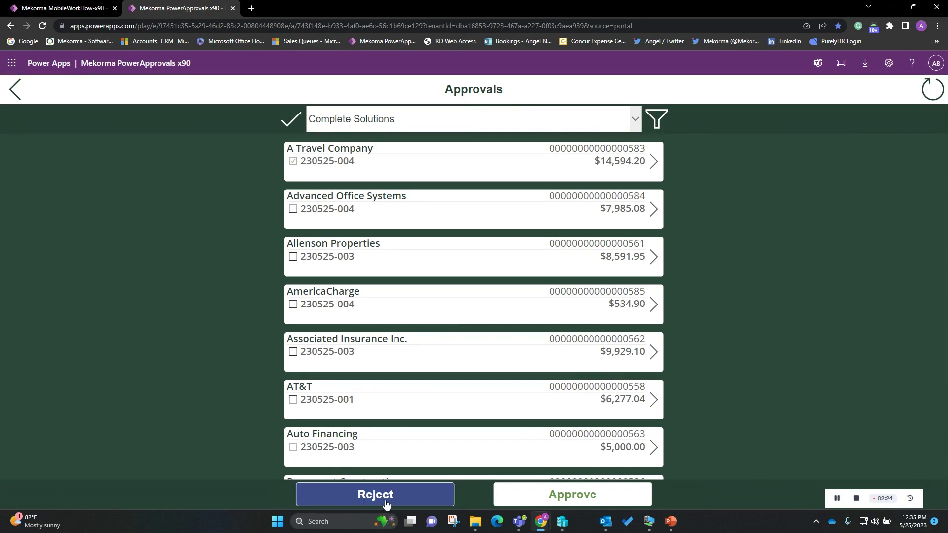
{"action": "left_click", "coordinate": [388, 500]}
{"action": "left_click", "coordinate": [393, 396]}
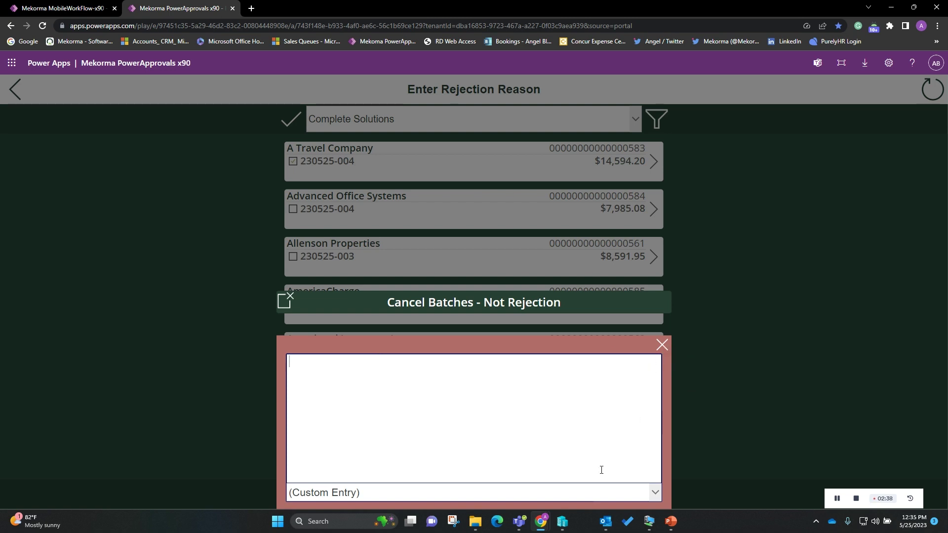
{"action": "left_click", "coordinate": [605, 352]}
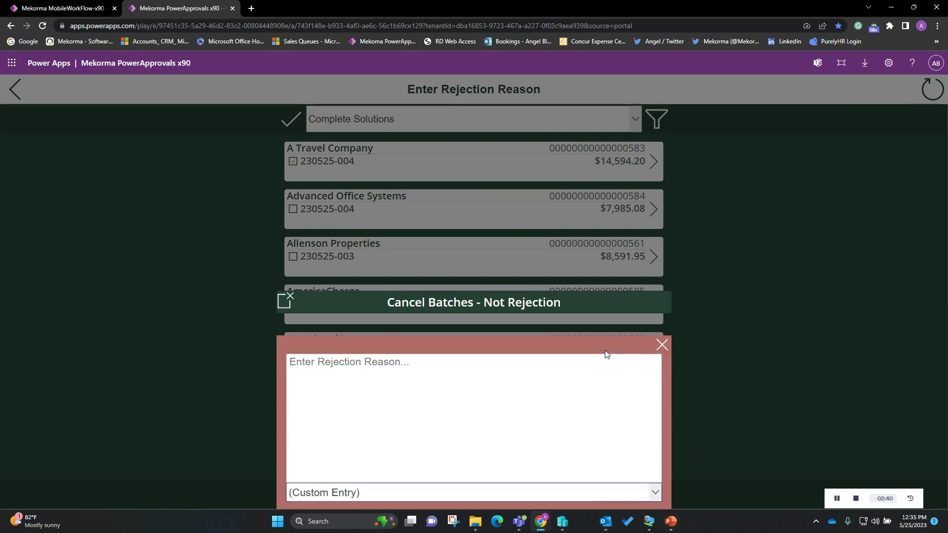
{"action": "left_click", "coordinate": [662, 346]}
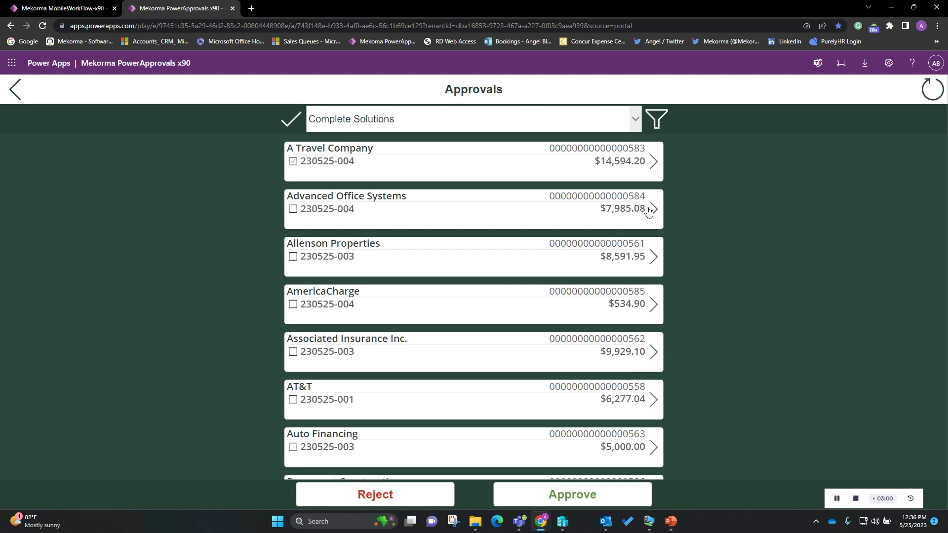
Group the pending Complete Solutions approvals by Batch Number in the filter options.
{"action": "left_click", "coordinate": [656, 121]}
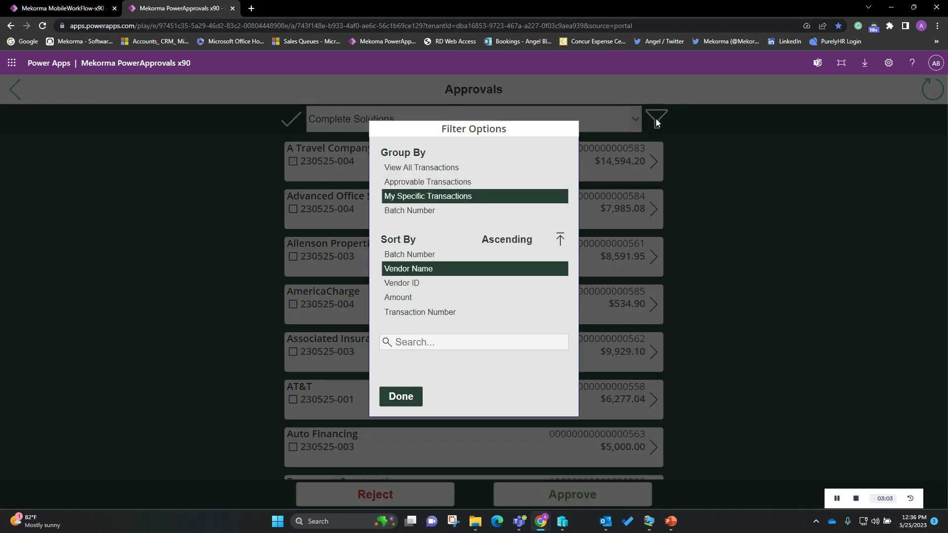
{"action": "left_click", "coordinate": [450, 196]}
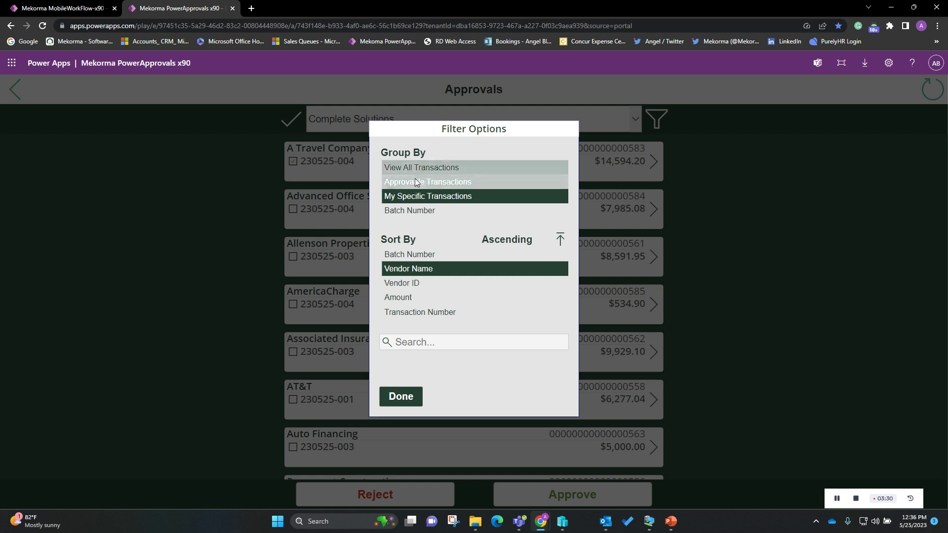
{"action": "left_click", "coordinate": [413, 212]}
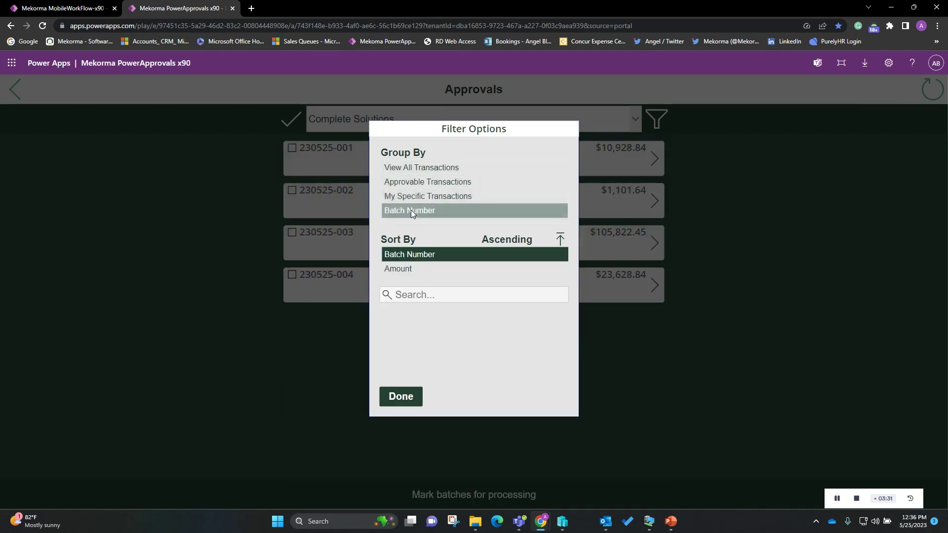
{"action": "left_click", "coordinate": [410, 401]}
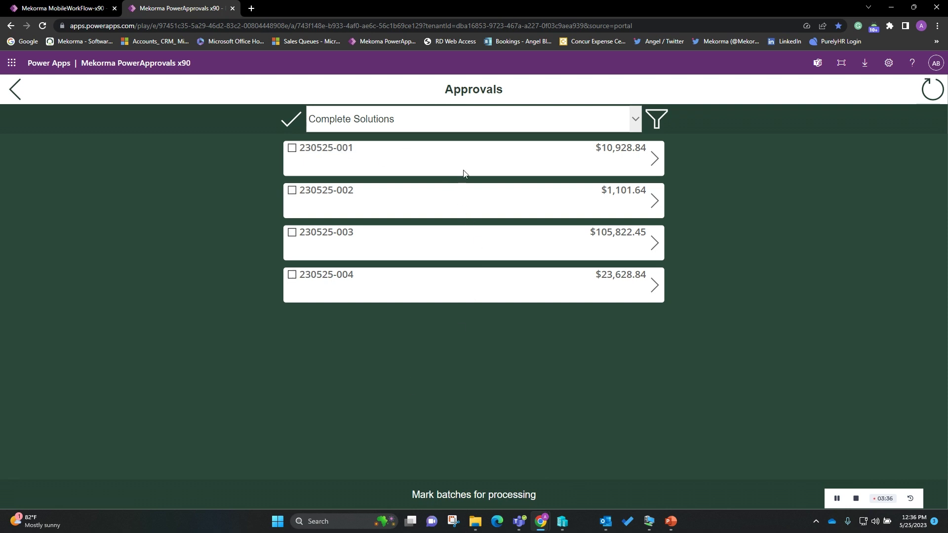
Open the details of batch 230525-001, expand and collapse its vouchers, and return to the batch list.
{"action": "left_click", "coordinate": [658, 167]}
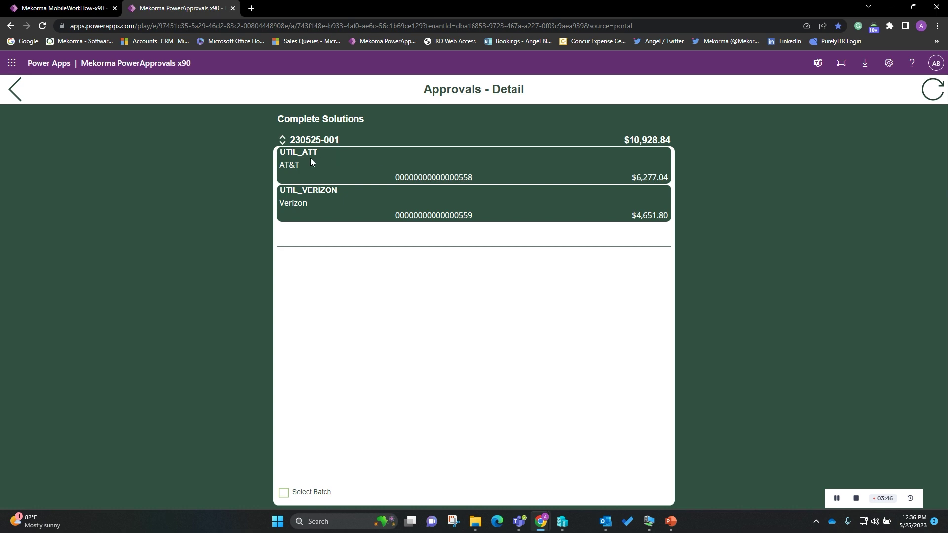
{"action": "left_click", "coordinate": [282, 142]}
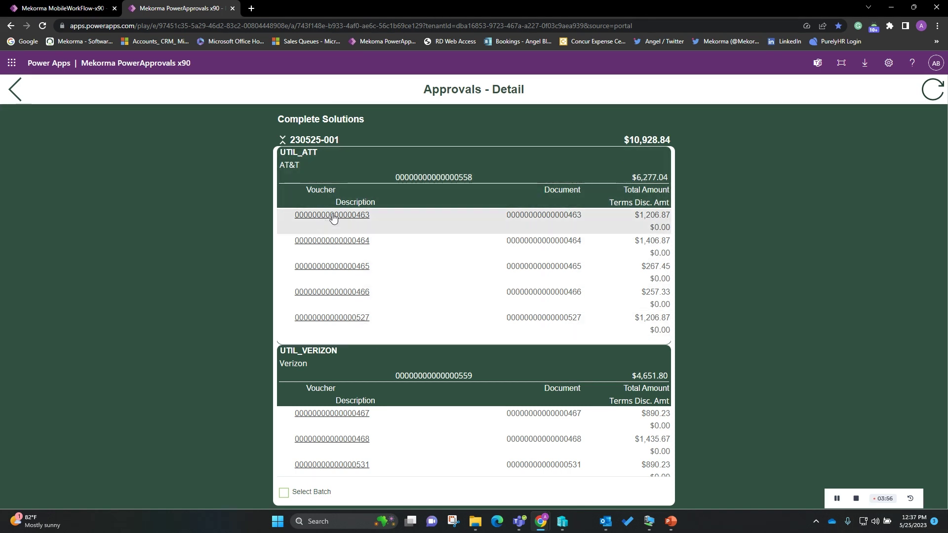
{"action": "left_click", "coordinate": [283, 139]}
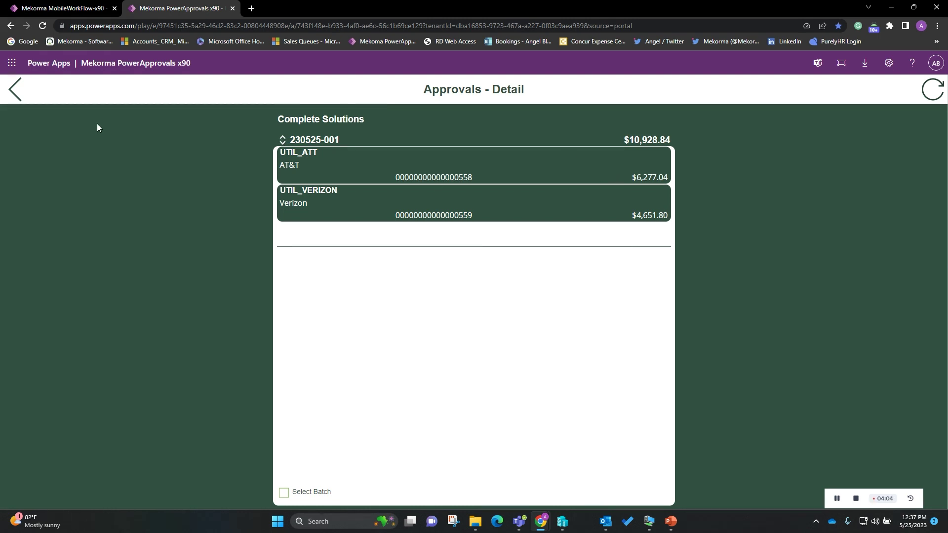
{"action": "left_click", "coordinate": [14, 93]}
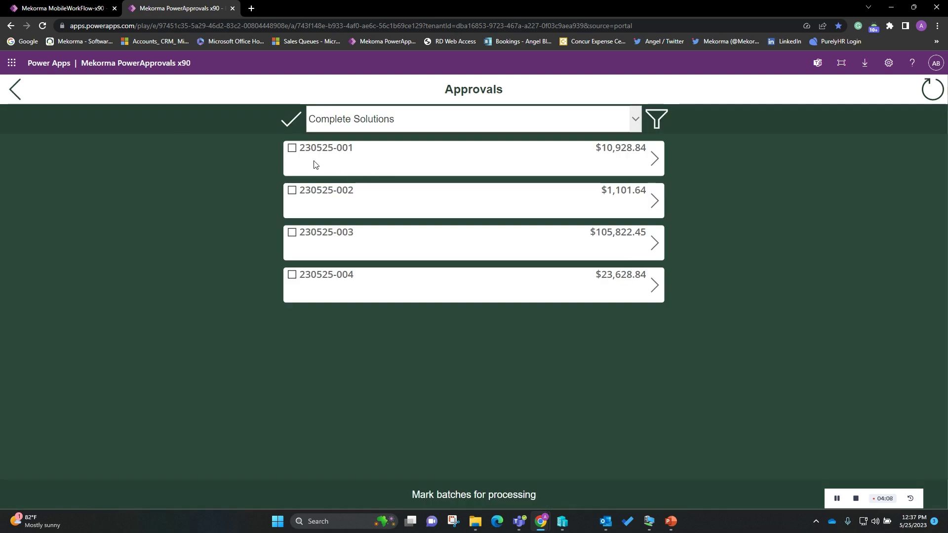
Mark batches 230525-001, 230525-002, 230525-003 and 230525-004 for processing.
{"action": "left_click", "coordinate": [292, 153]}
{"action": "left_click", "coordinate": [292, 193]}
{"action": "left_click", "coordinate": [295, 235]}
{"action": "left_click", "coordinate": [293, 276]}
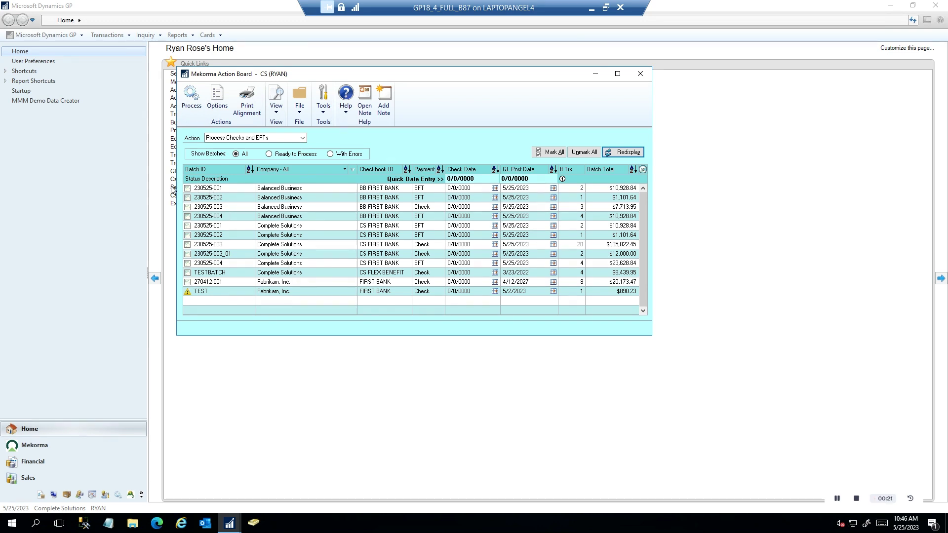
In the Mekorma Action Board, process checks and EFTs for TESTBATCH, 230525-004, 230525-003_01 and Complete Solutions batch 230525-003, and view the results report on screen.
{"action": "left_click", "coordinate": [188, 274]}
{"action": "left_click", "coordinate": [187, 264]}
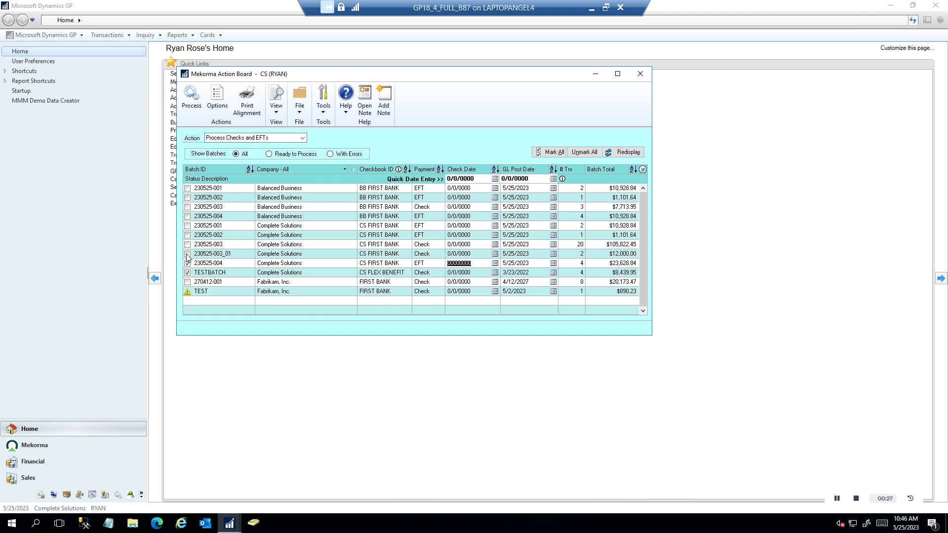
{"action": "left_click", "coordinate": [188, 254]}
{"action": "left_click", "coordinate": [187, 245]}
{"action": "left_click", "coordinate": [192, 100]}
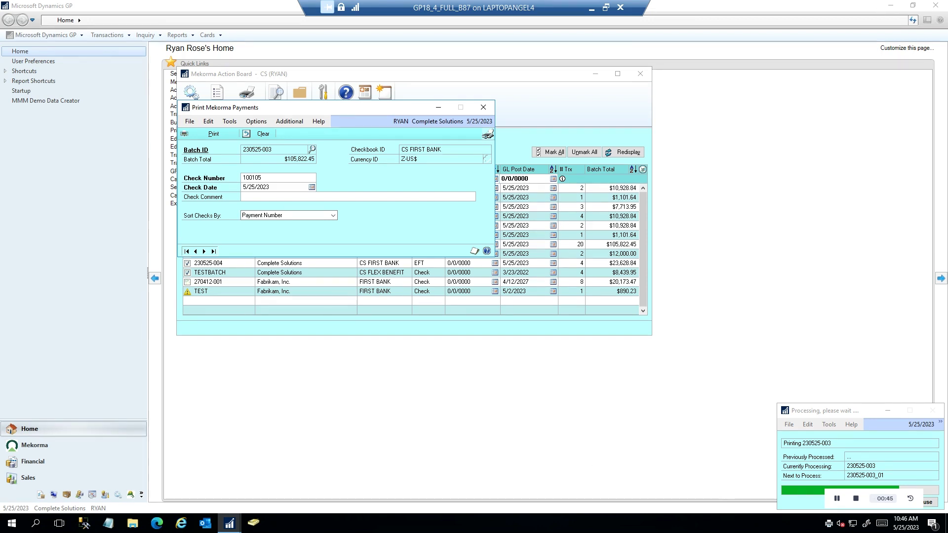
{"action": "left_click", "coordinate": [858, 497]}
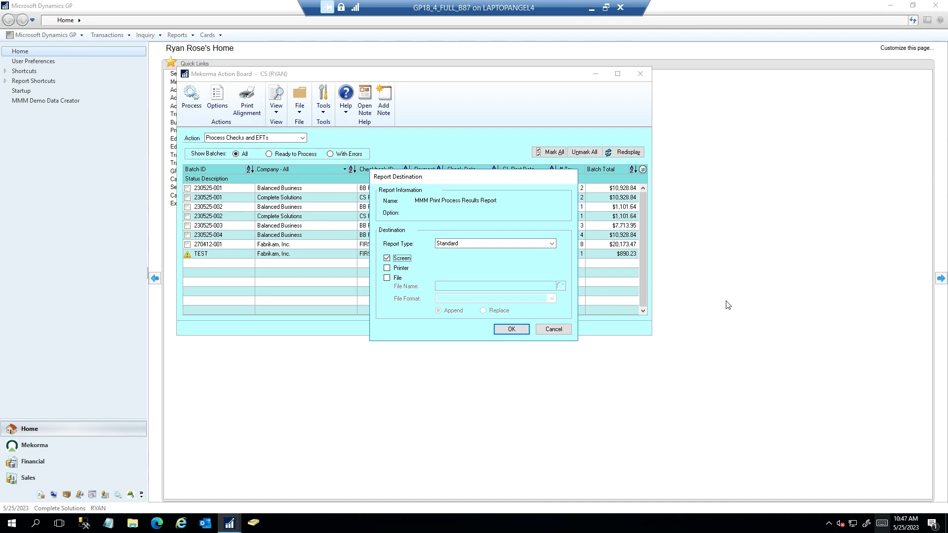
{"action": "left_click", "coordinate": [513, 329]}
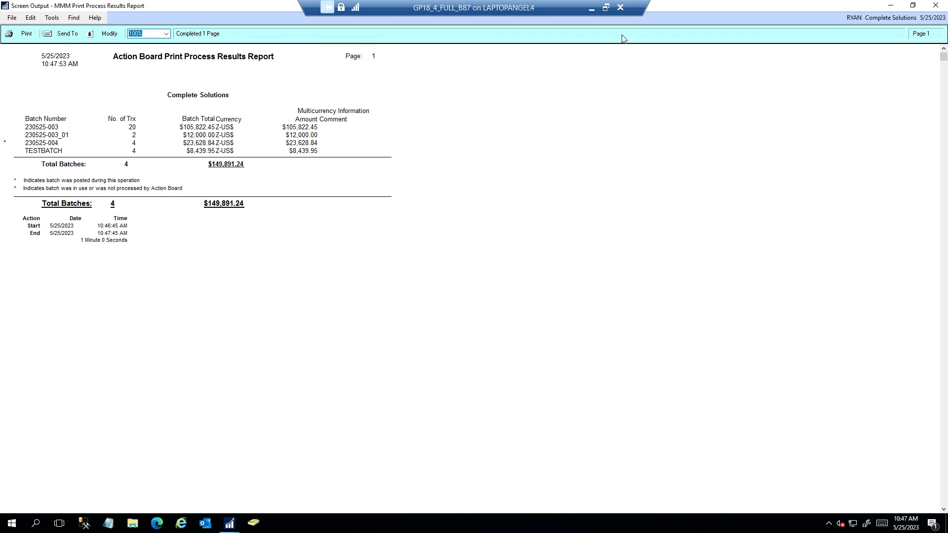
{"action": "left_click", "coordinate": [936, 5]}
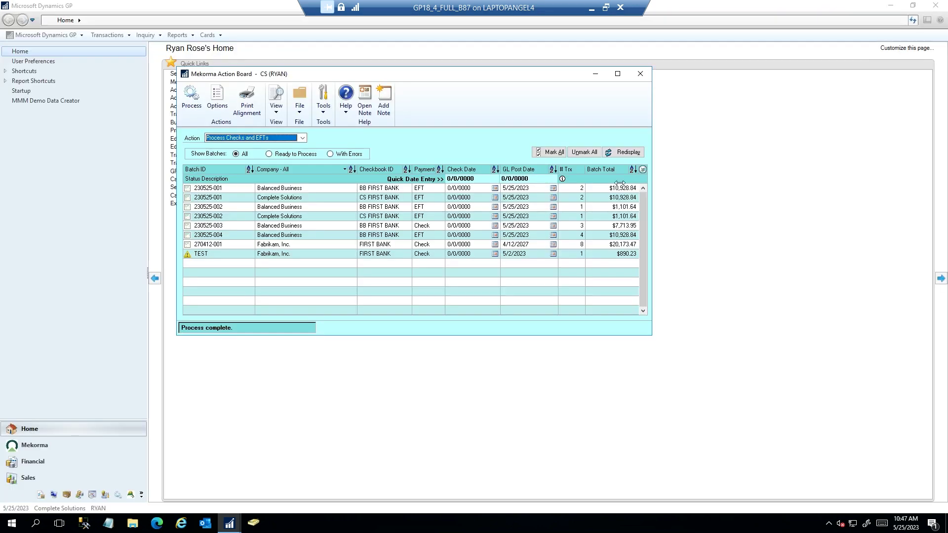
Change the action to Post Batches and post batches 230525-003, 230525-003_01 and TESTBATCH.
{"action": "left_click", "coordinate": [302, 138]}
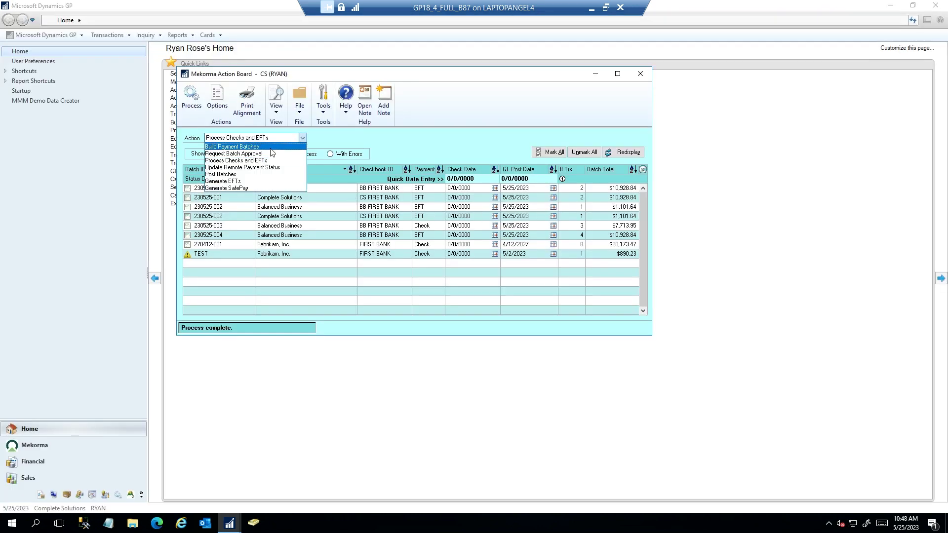
{"action": "left_click", "coordinate": [232, 175]}
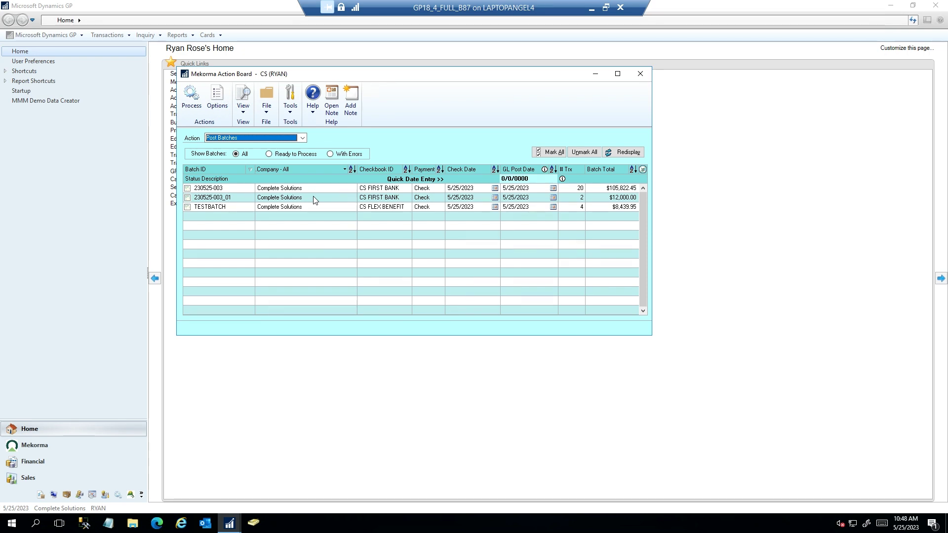
{"action": "left_click", "coordinate": [188, 189]}
{"action": "left_click", "coordinate": [188, 198]}
{"action": "left_click", "coordinate": [188, 207]}
{"action": "left_click", "coordinate": [200, 99]}
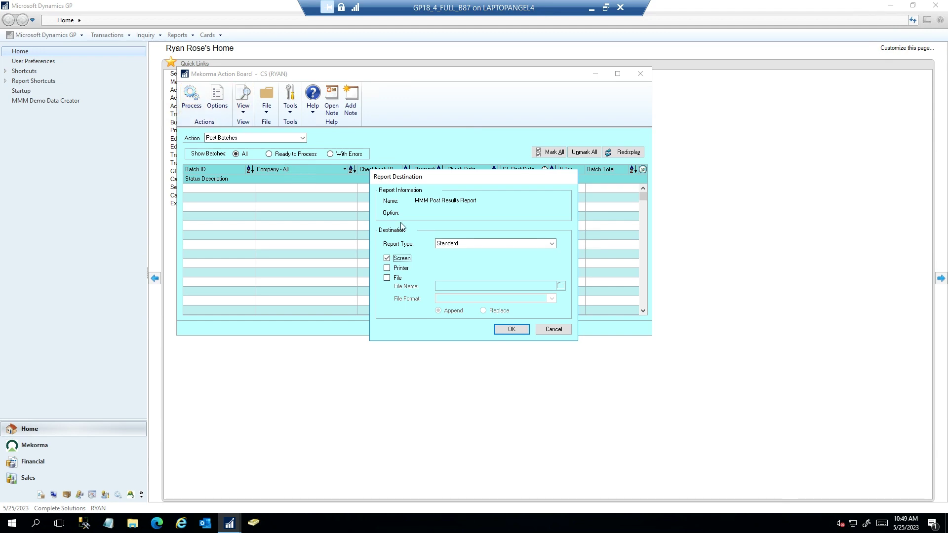
View the post results report on screen, and close the report and the Action Board.
{"action": "left_click", "coordinate": [513, 329]}
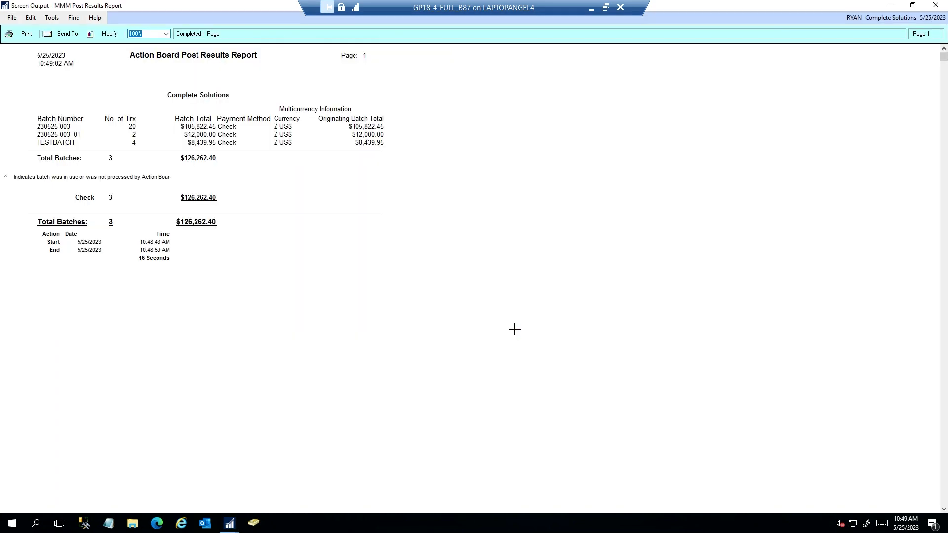
{"action": "left_click", "coordinate": [936, 5]}
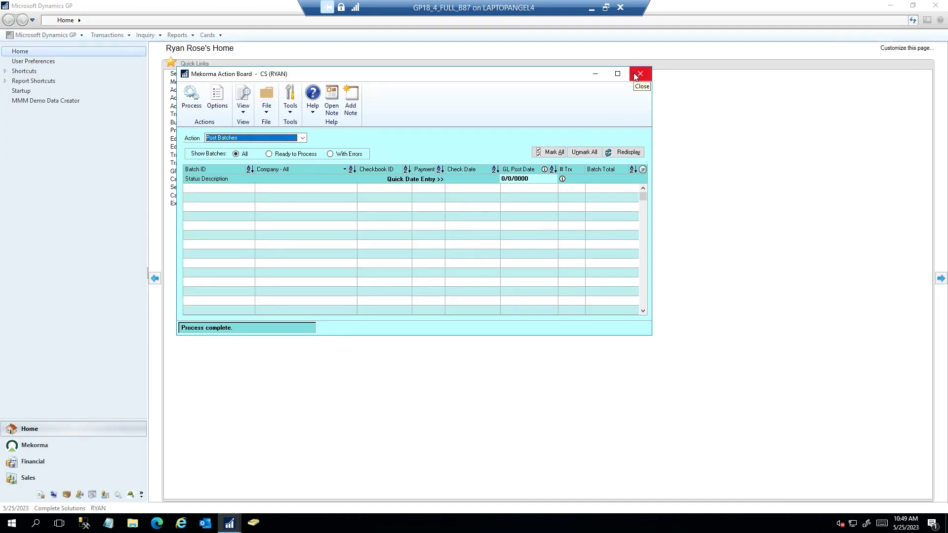
{"action": "left_click", "coordinate": [641, 75]}
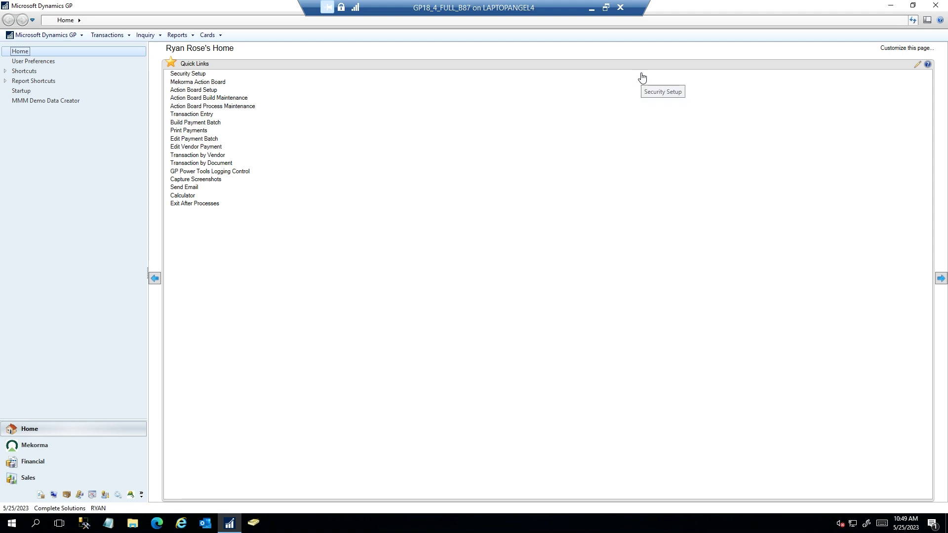
Open Mekorma's system Audit Log inquiry and load the entries for all checkbooks, batches and posting dates.
{"action": "left_click", "coordinate": [35, 445]}
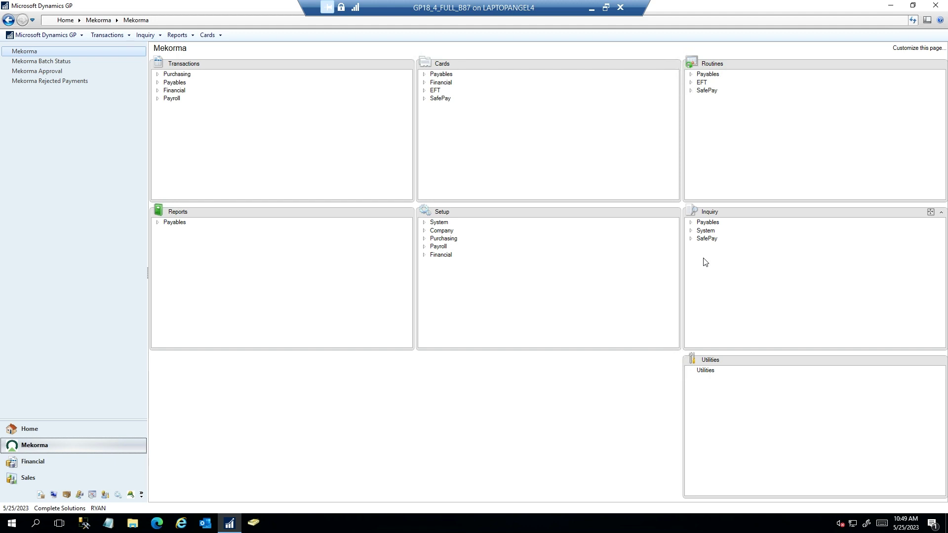
{"action": "left_click", "coordinate": [693, 231]}
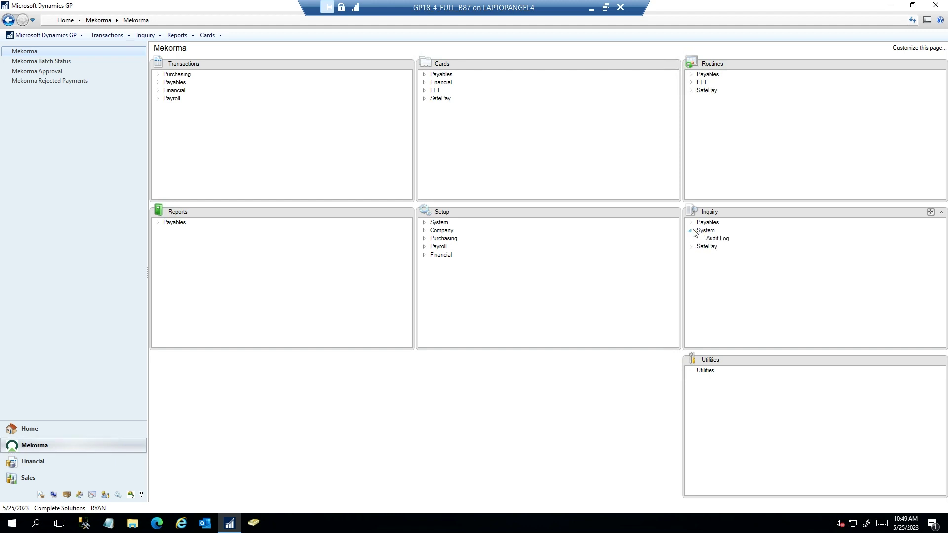
{"action": "left_click", "coordinate": [725, 240]}
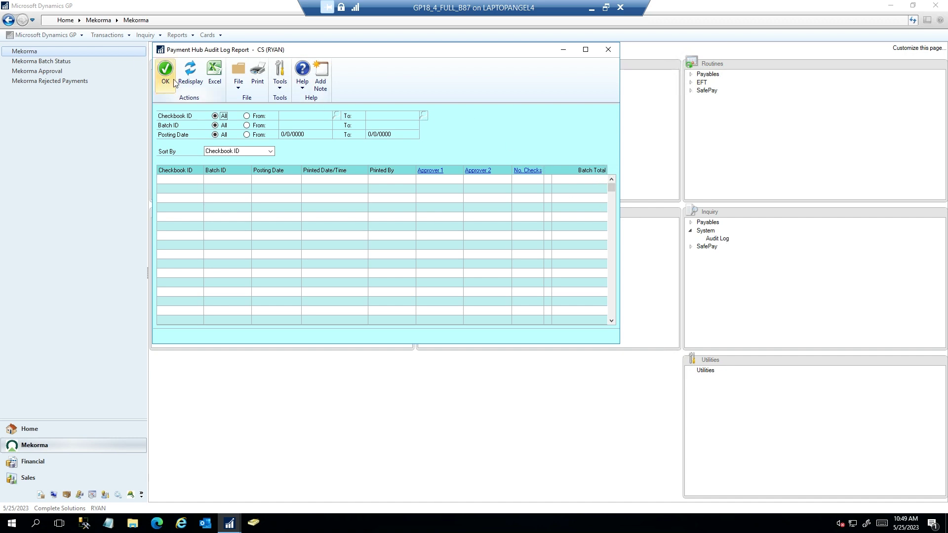
{"action": "left_click", "coordinate": [192, 72]}
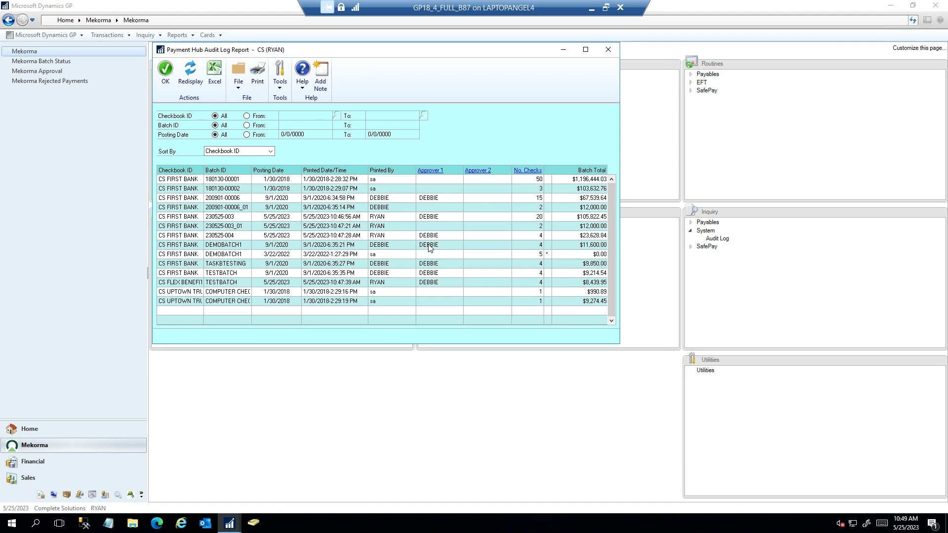
Open the audit details of batch 230525-003 and zoom into its ALLENSON0001 payment to review the approver and check stub.
{"action": "left_click", "coordinate": [192, 220]}
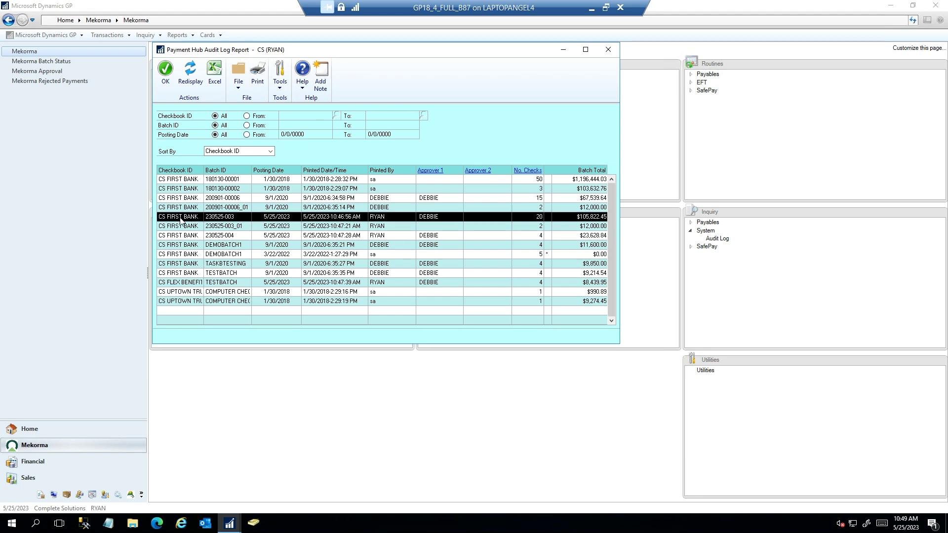
{"action": "double_click", "coordinate": [182, 220]}
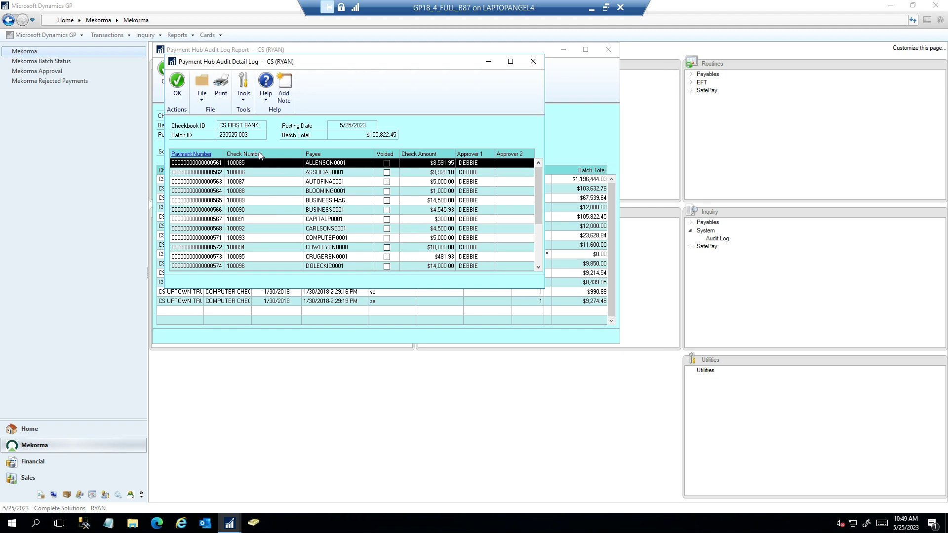
{"action": "left_click", "coordinate": [191, 153]}
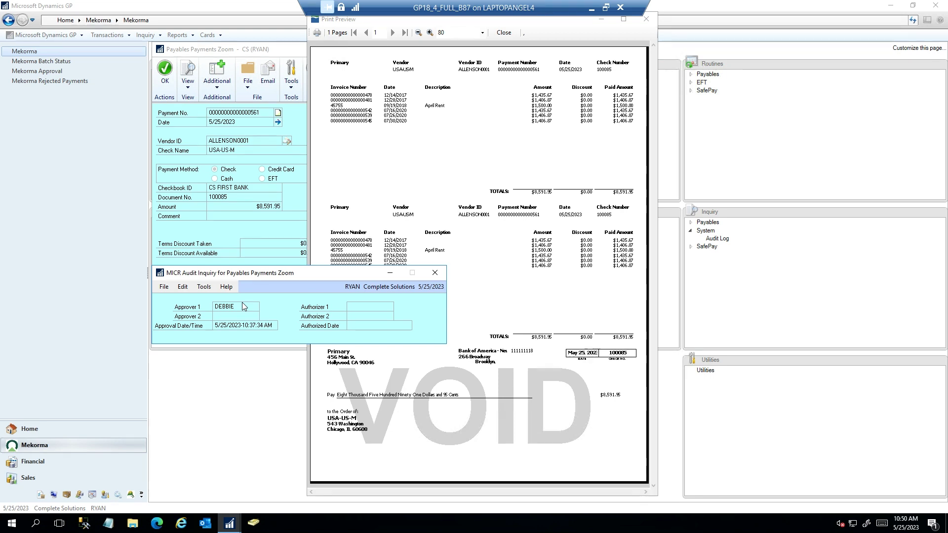
Close the check stub preview, approver audit inquiry, payment zoom, batch audit details and audit log report.
{"action": "left_click", "coordinate": [648, 19]}
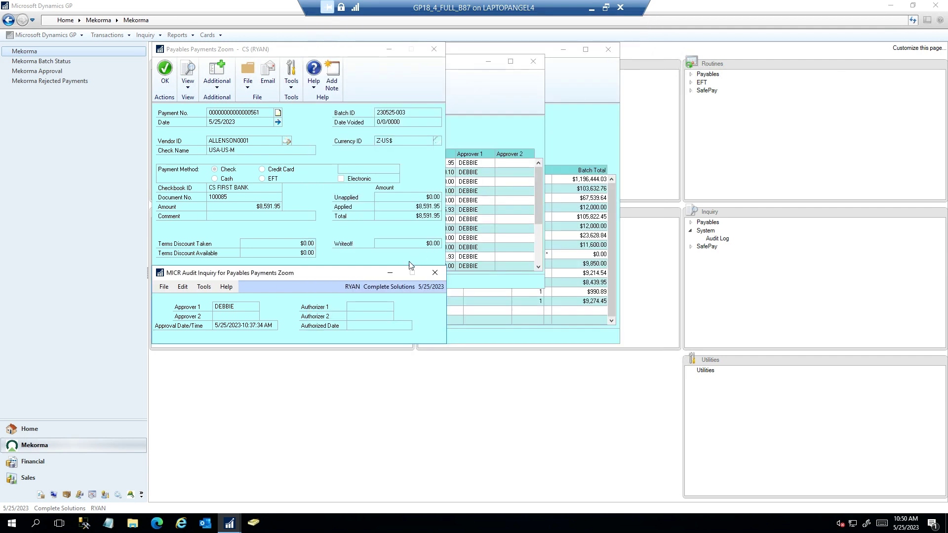
{"action": "left_click", "coordinate": [435, 274]}
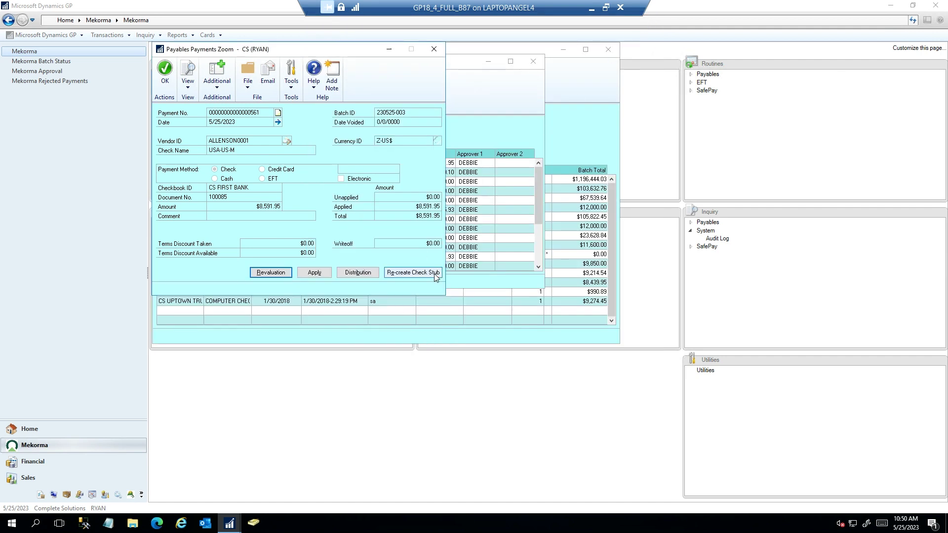
{"action": "left_click", "coordinate": [434, 50]}
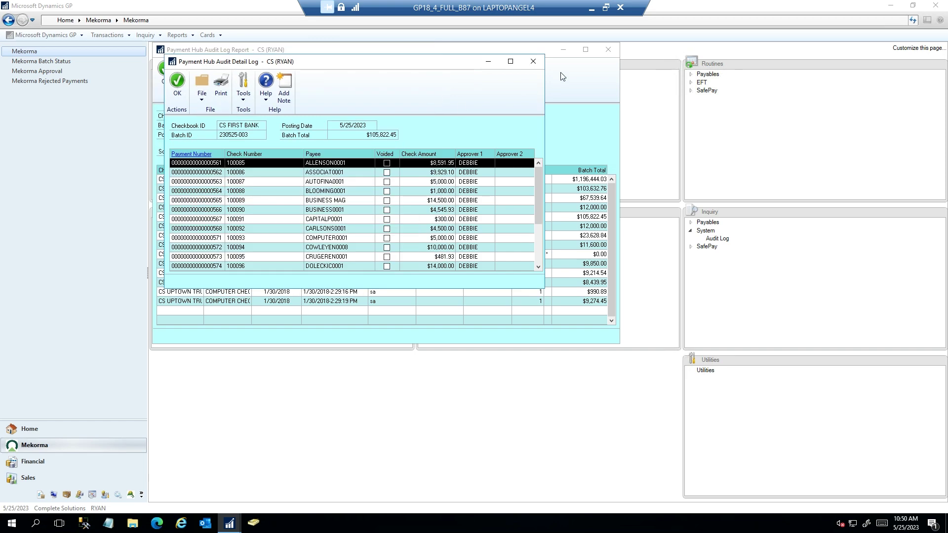
{"action": "left_click", "coordinate": [534, 61]}
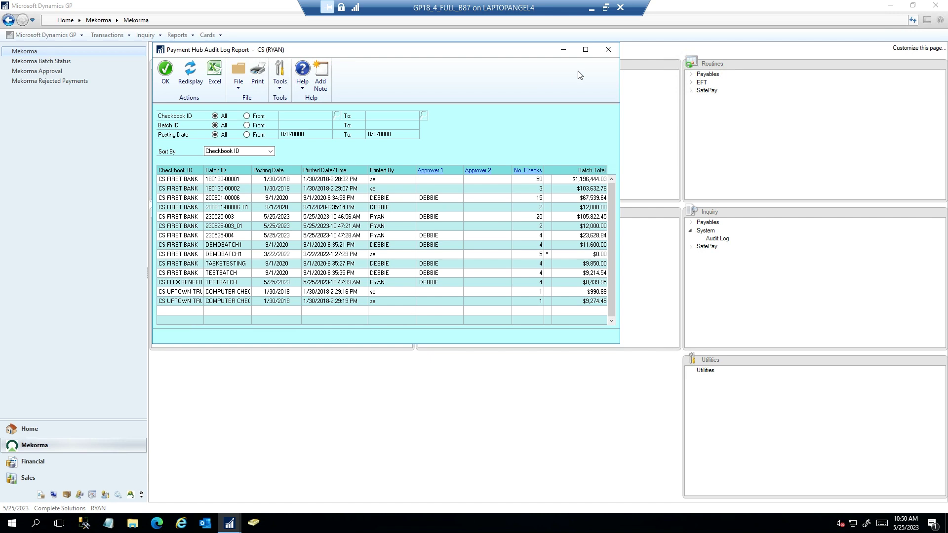
{"action": "left_click", "coordinate": [609, 50]}
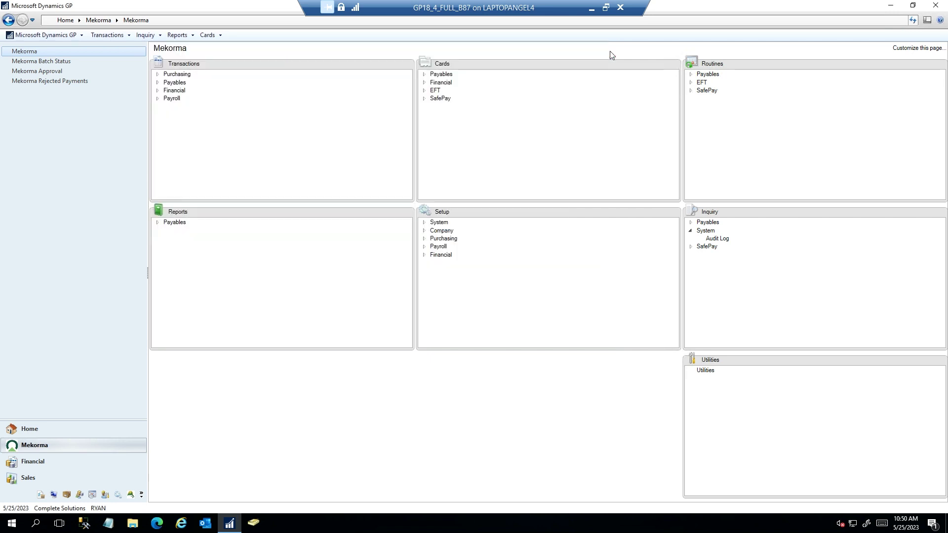